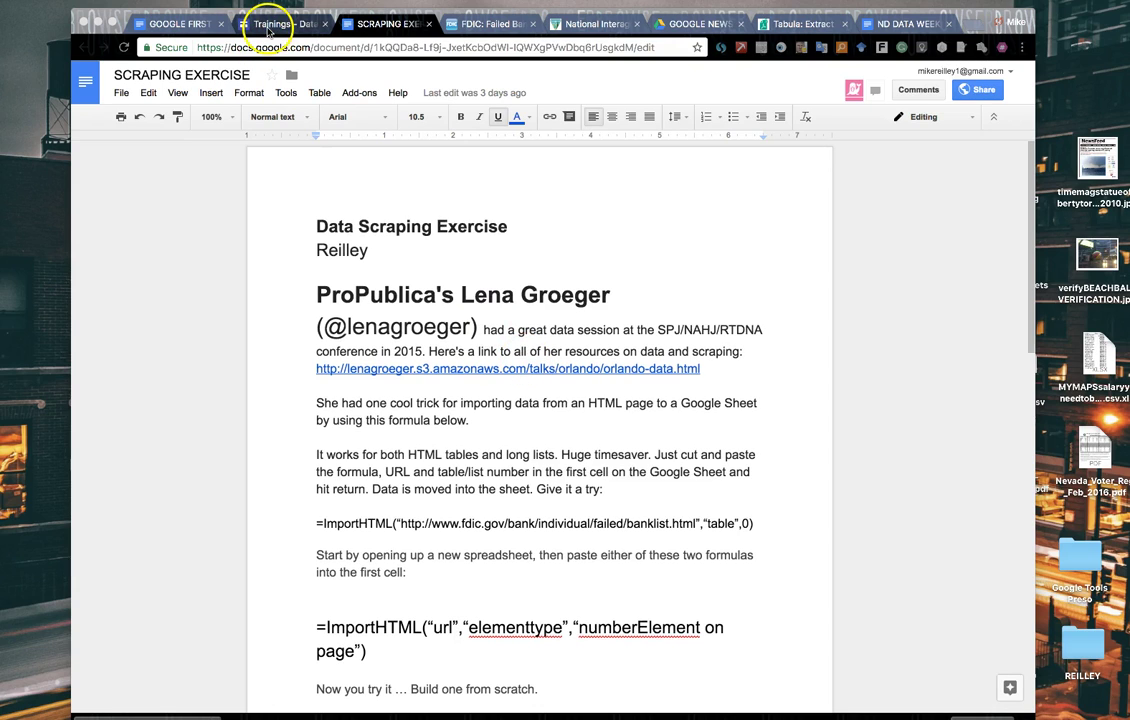
# - Move between the Trainings site, GOOGLE FIRST SCREEN doc and site Home, then return to Data Scraping
pyautogui.click(268, 26)
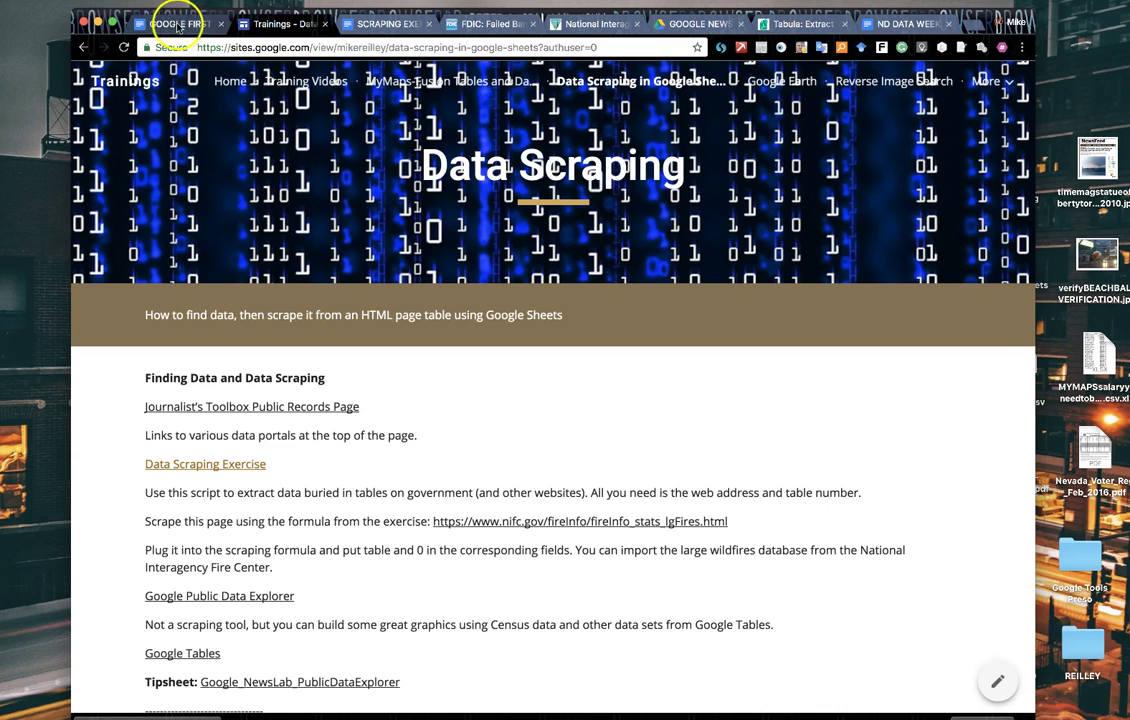
pyautogui.click(160, 24)
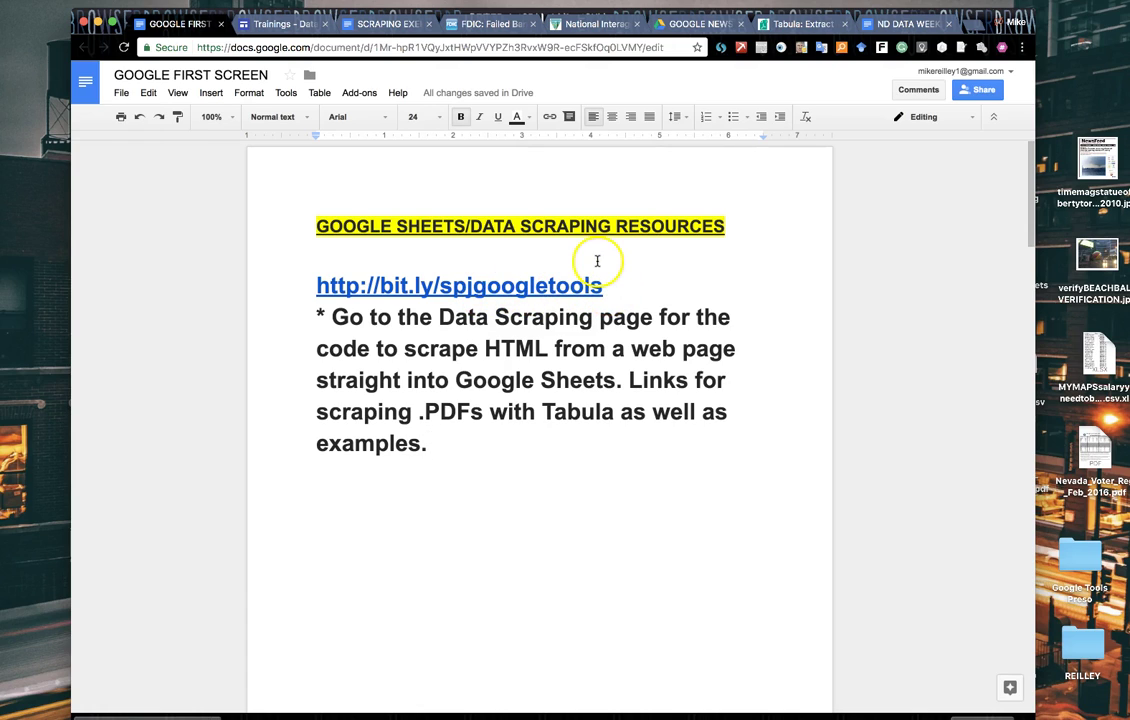
pyautogui.click(286, 25)
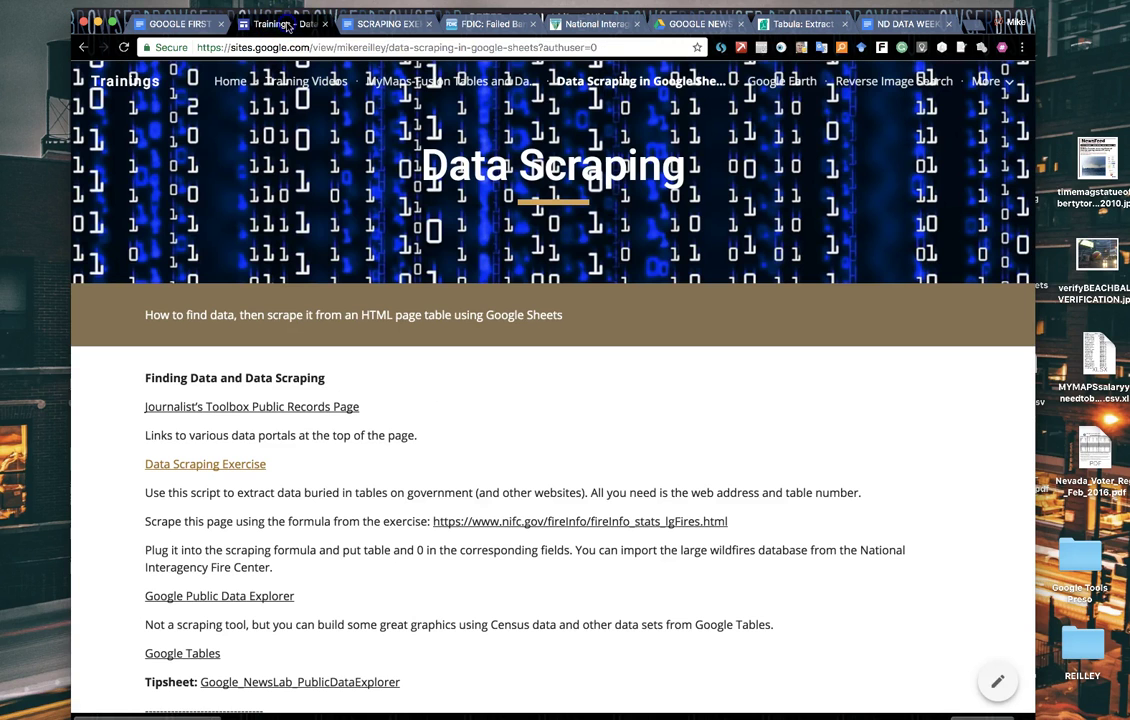
pyautogui.click(228, 86)
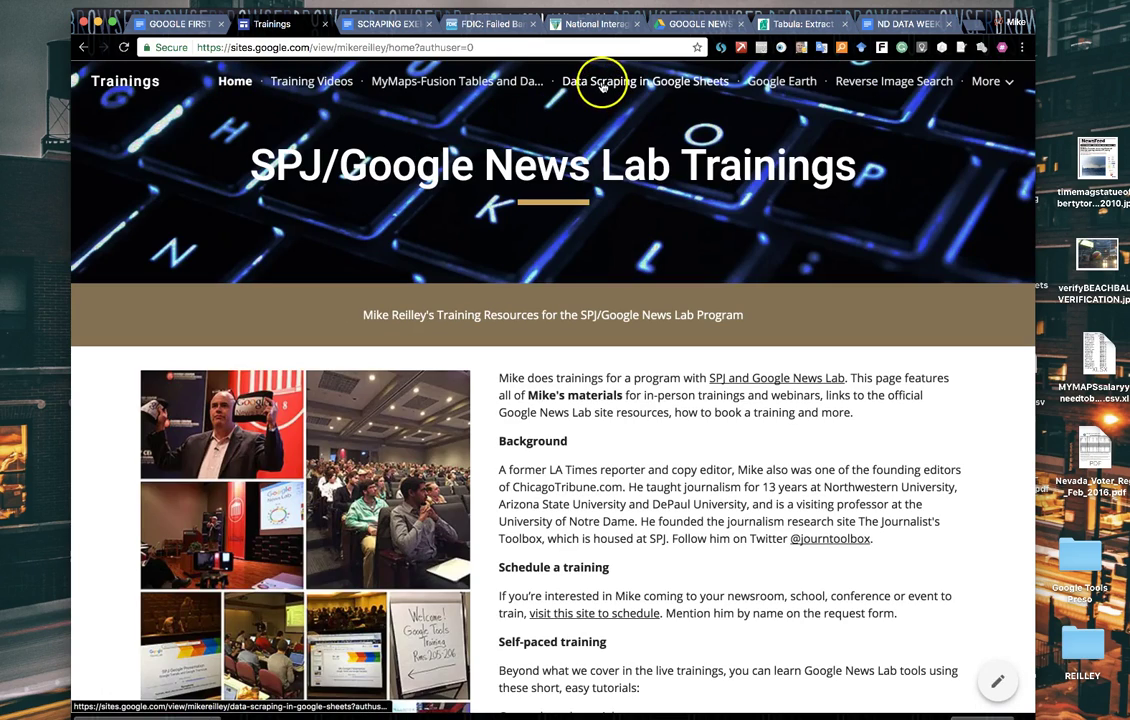
pyautogui.click(599, 80)
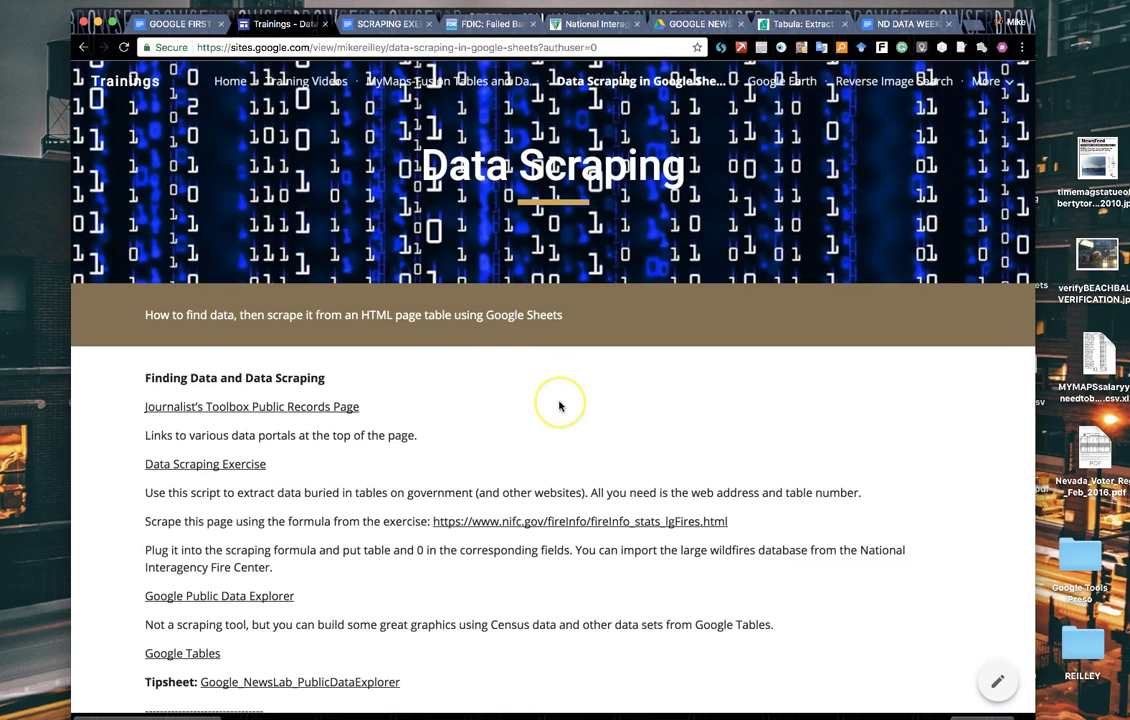
# - Scroll through the Data Scraping page and open the Data Scraping Exercise document
pyautogui.scroll(-3, 560, 404)
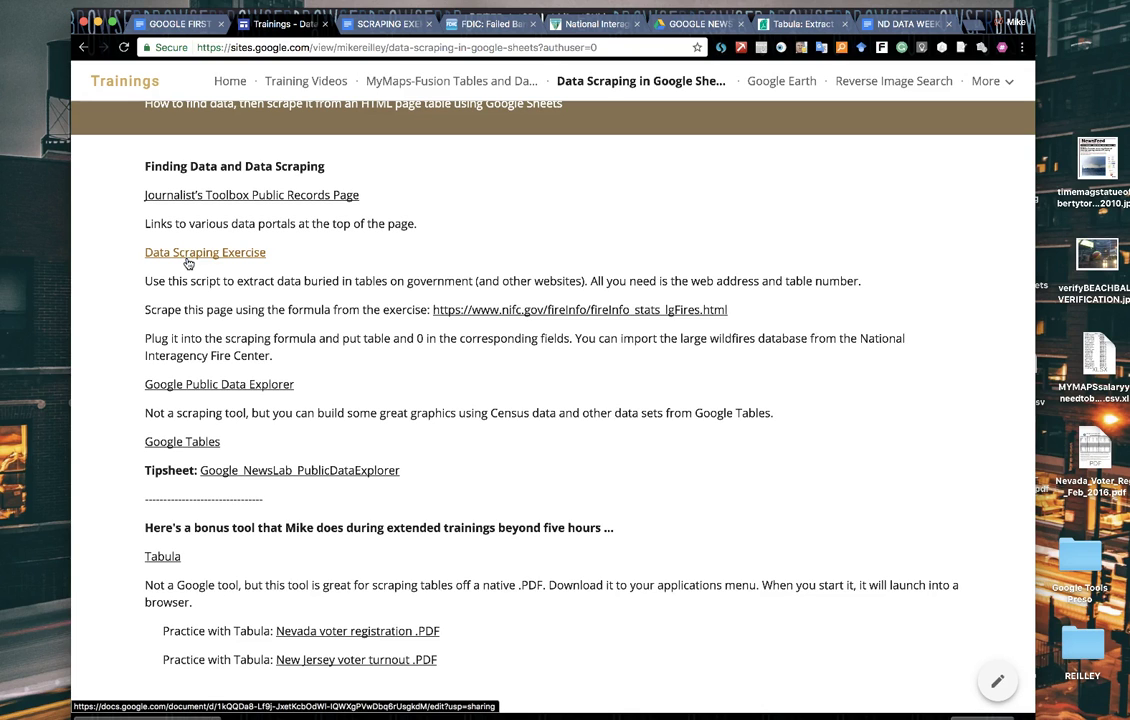
pyautogui.scroll(-2, 361, 396)
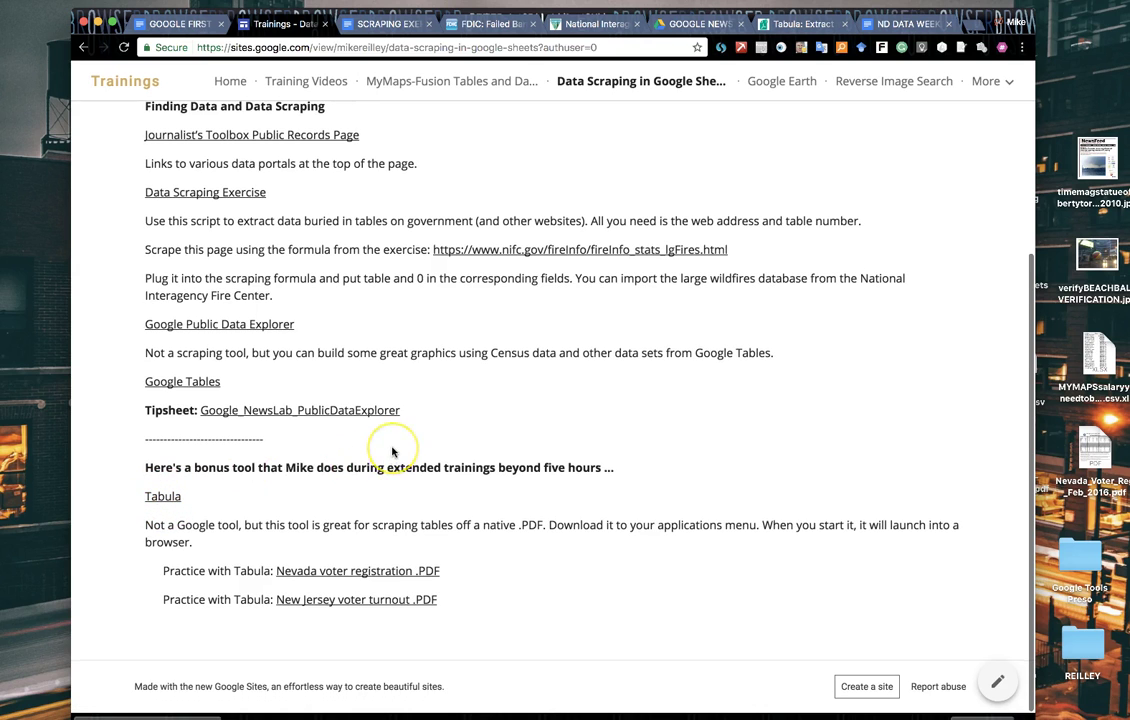
pyautogui.scroll(2, 392, 450)
pyautogui.scroll(2, 392, 452)
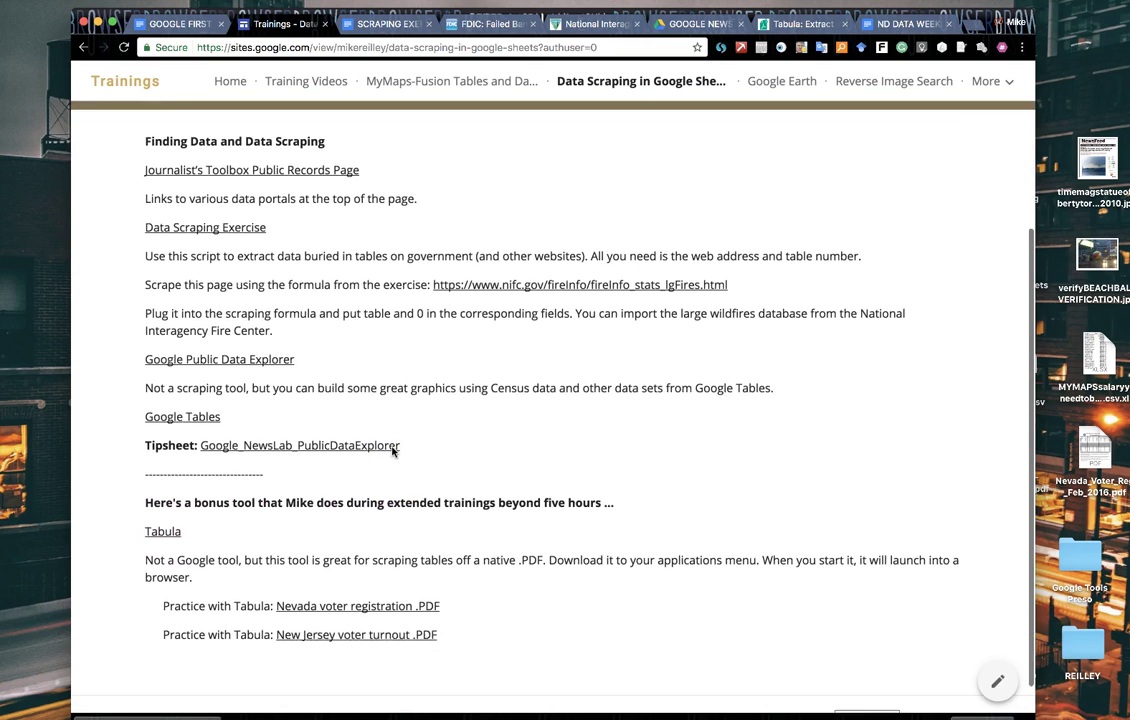
pyautogui.scroll(3, 392, 452)
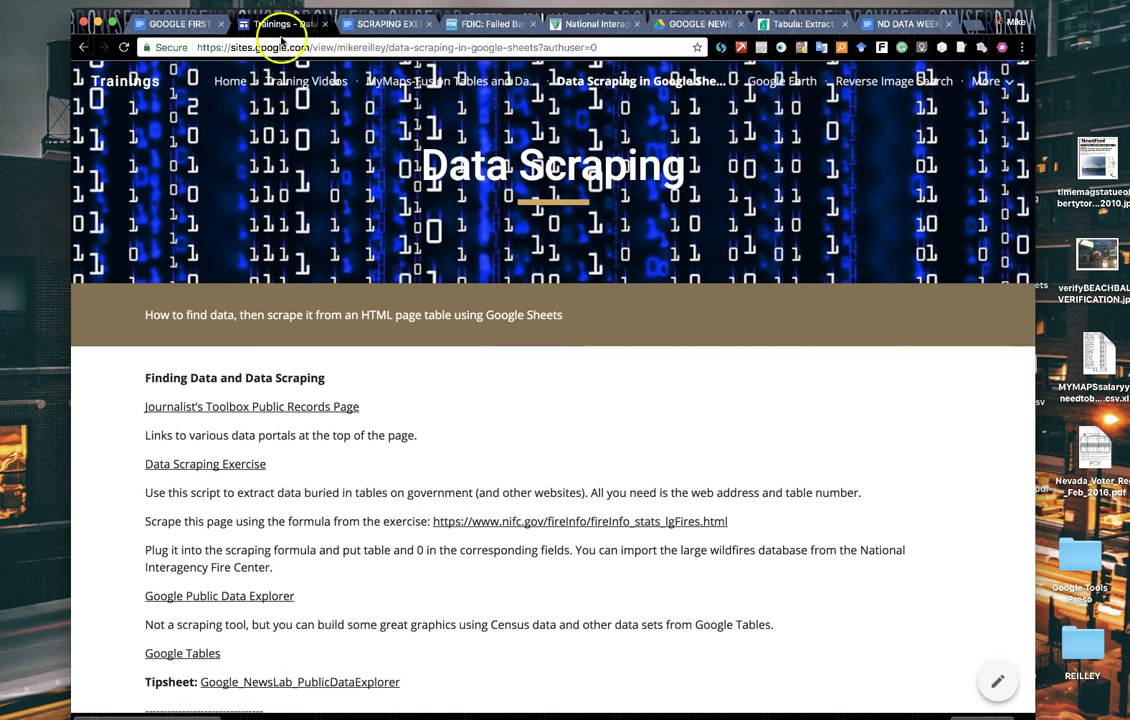
pyautogui.click(222, 466)
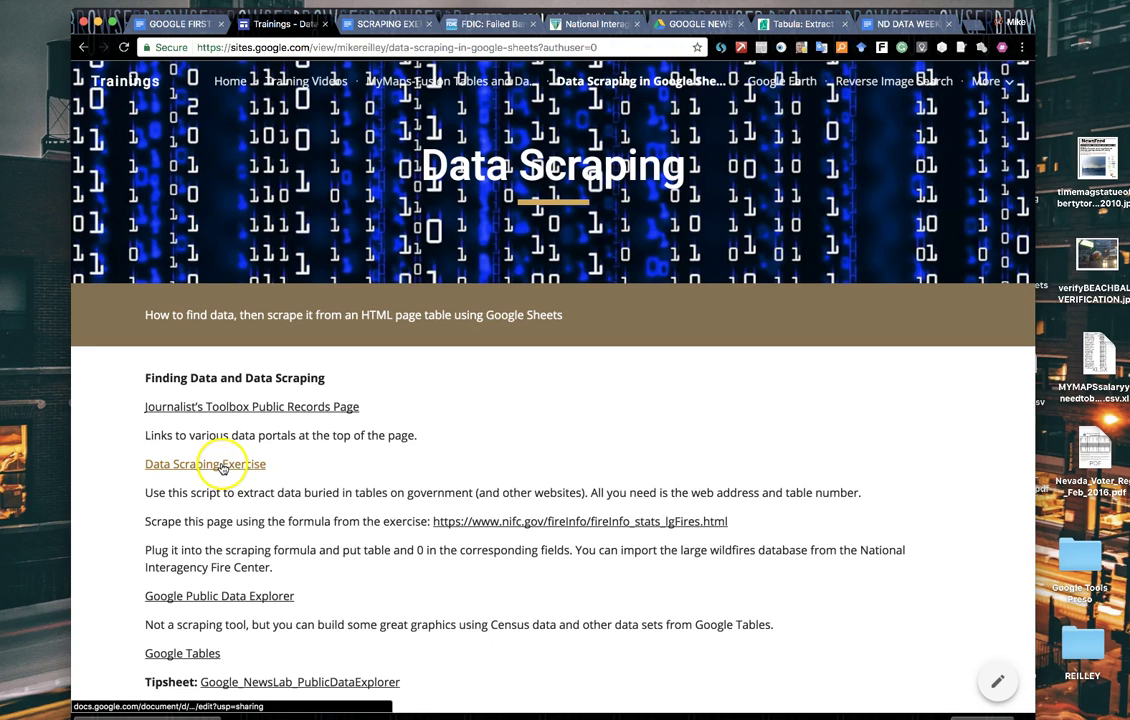
# - Highlight the generic ImportHTML template formula in SCRAPING EXERCISE, then bring up the FDIC Failed Bank List
pyautogui.click(381, 23)
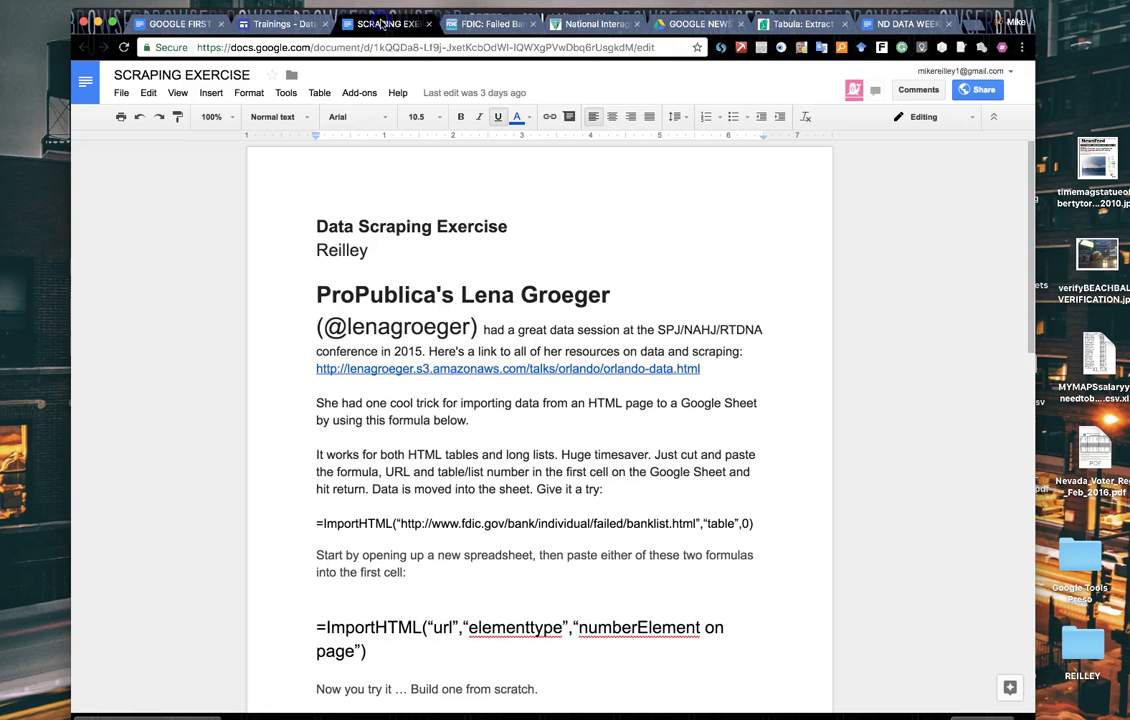
pyautogui.scroll(-3, 466, 485)
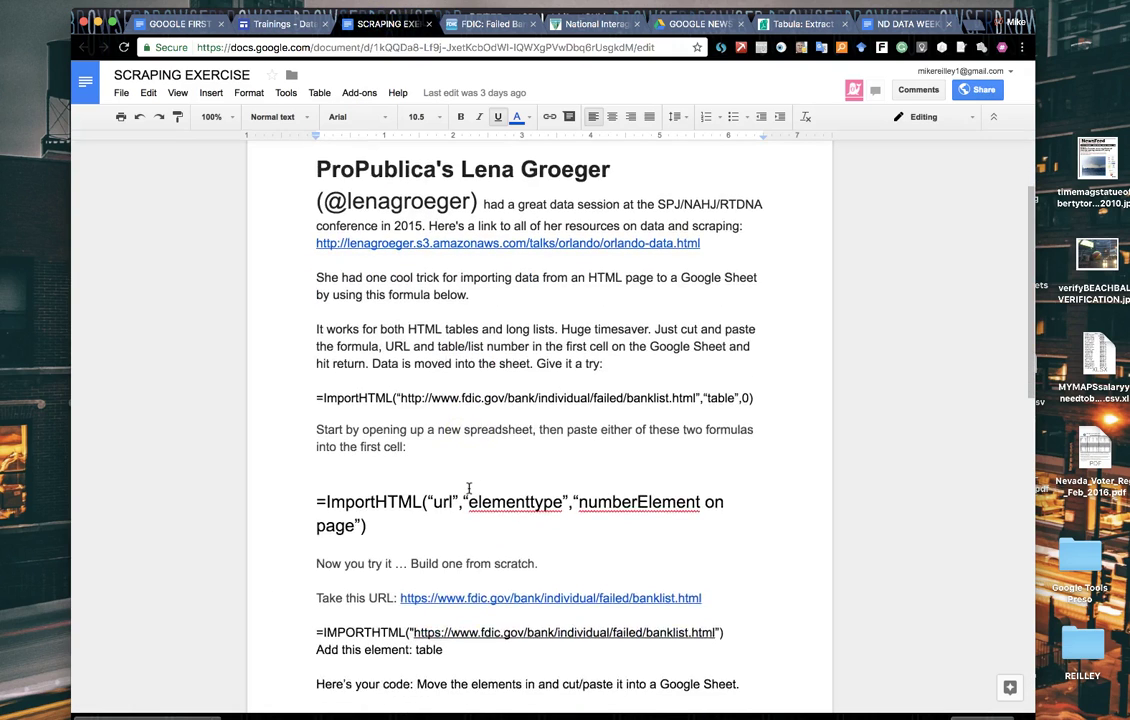
pyautogui.scroll(-3, 468, 488)
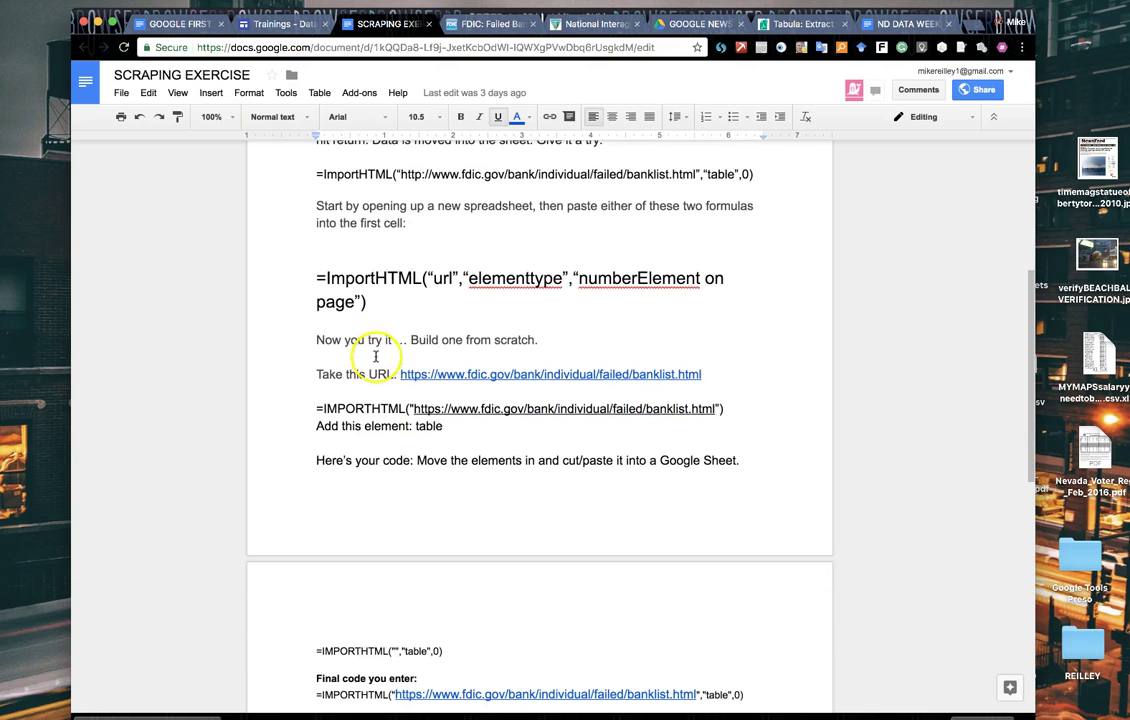
pyautogui.moveTo(367, 303); pyautogui.dragTo(314, 278)
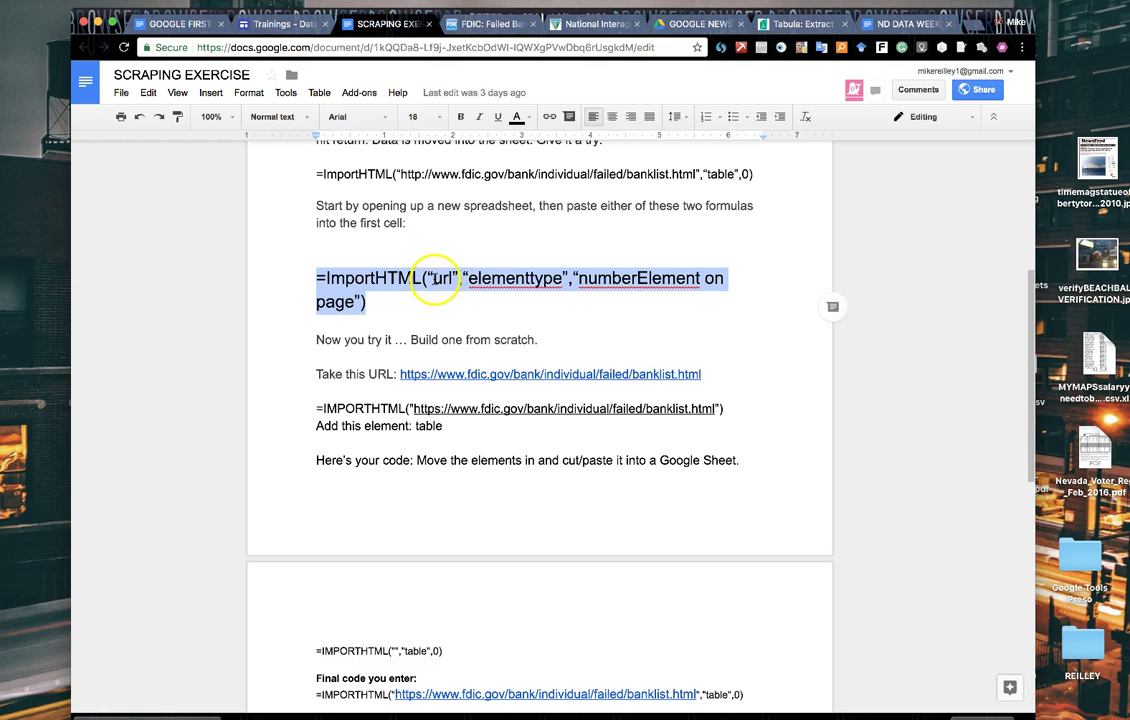
pyautogui.click(475, 26)
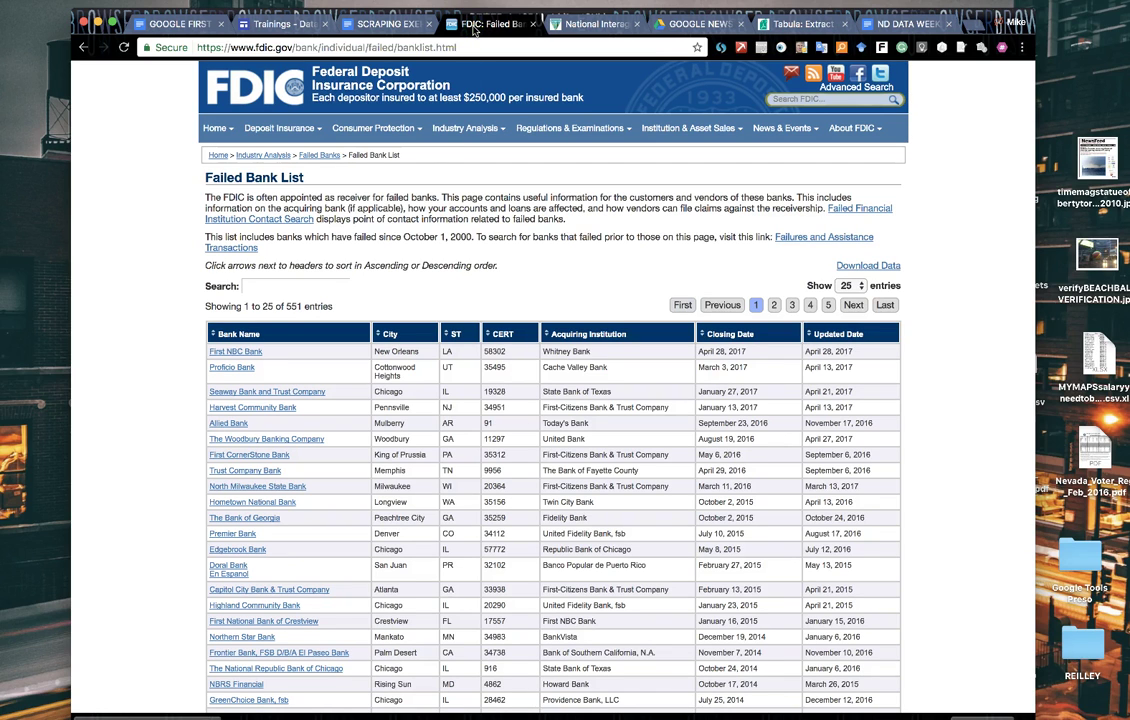
pyautogui.scroll(-3, 405, 385)
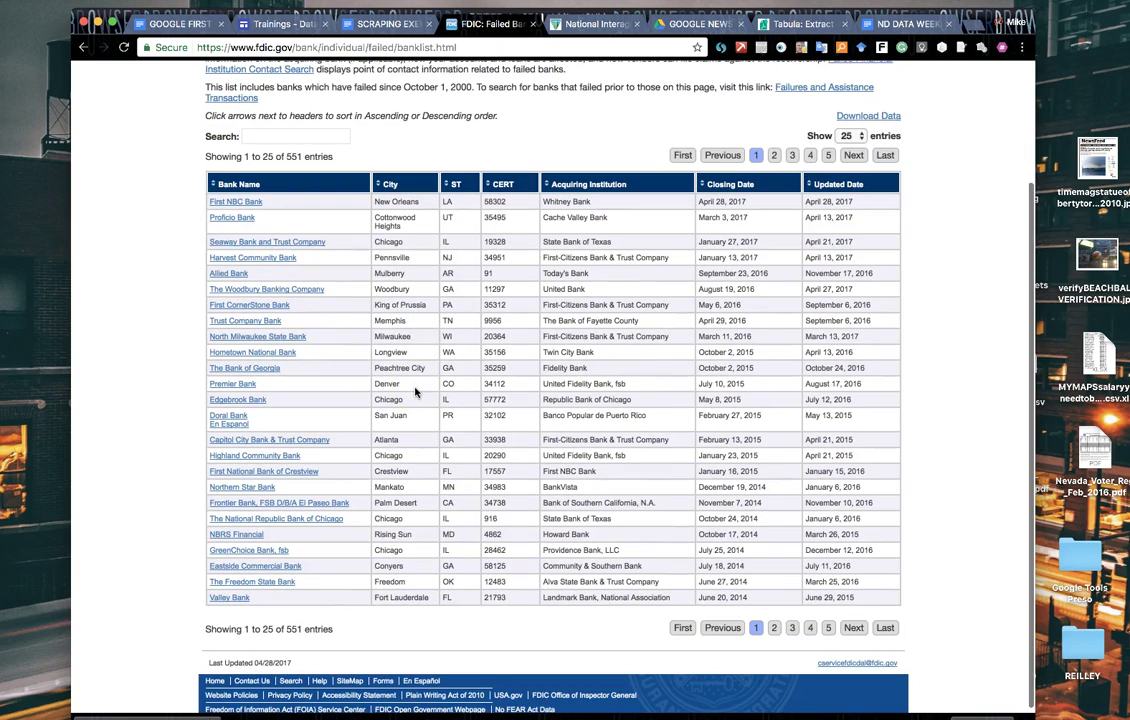
pyautogui.click(887, 628)
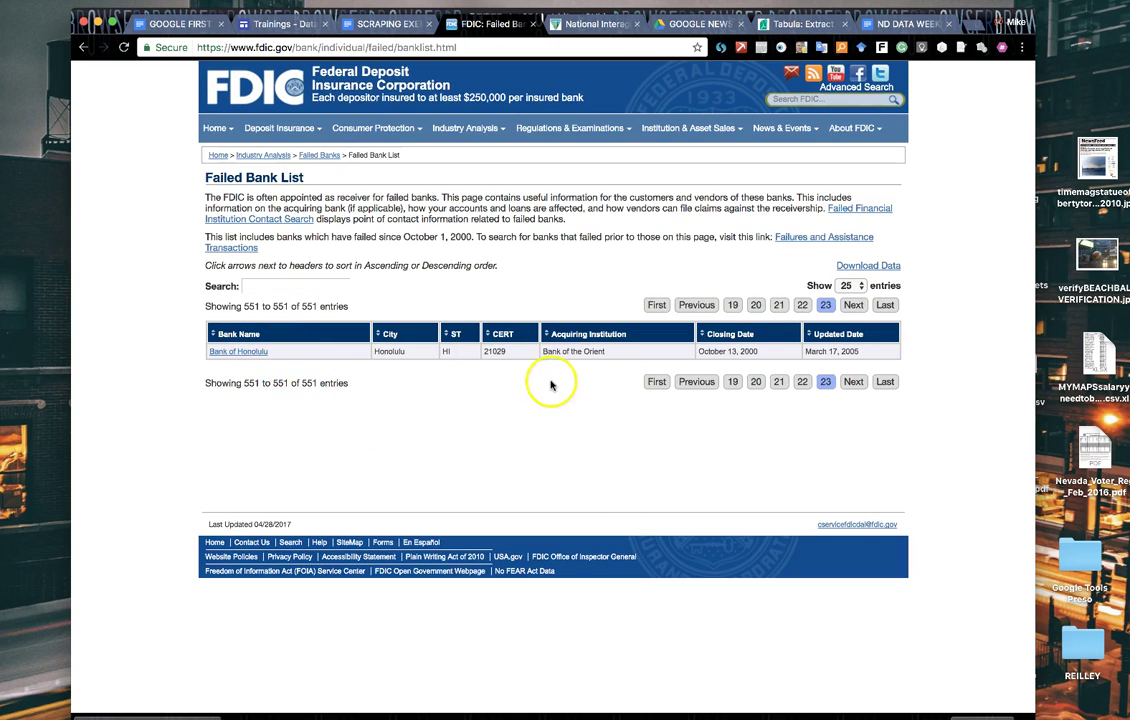
pyautogui.click(656, 382)
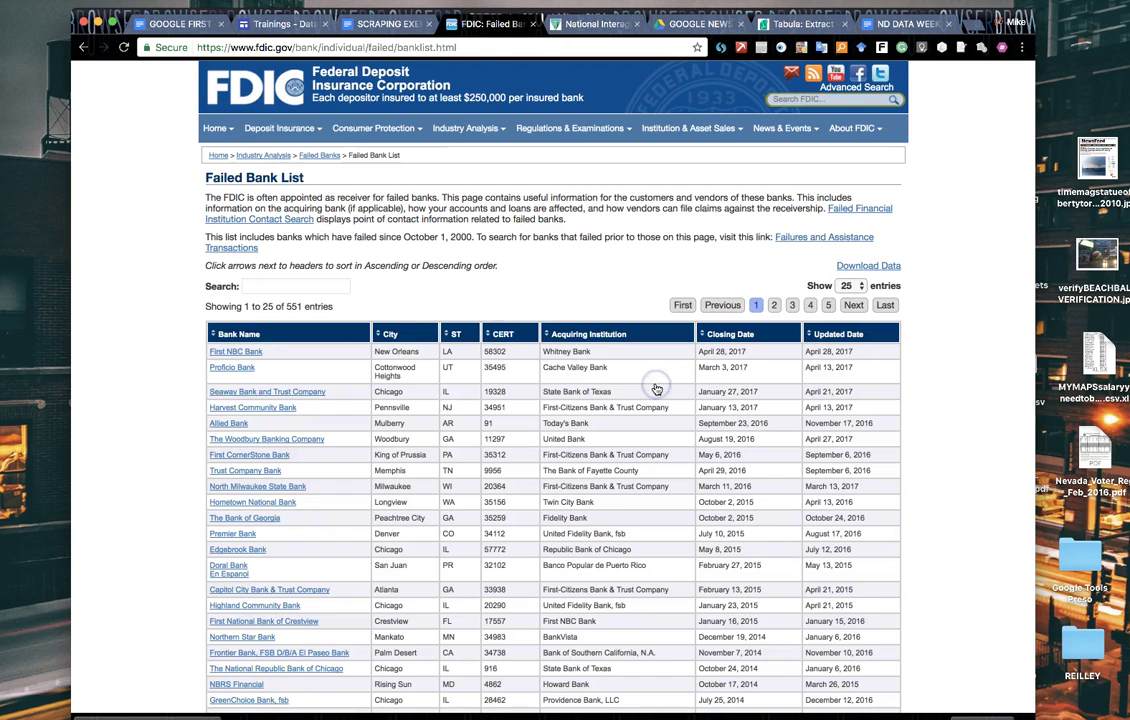
pyautogui.scroll(-1, 963, 490)
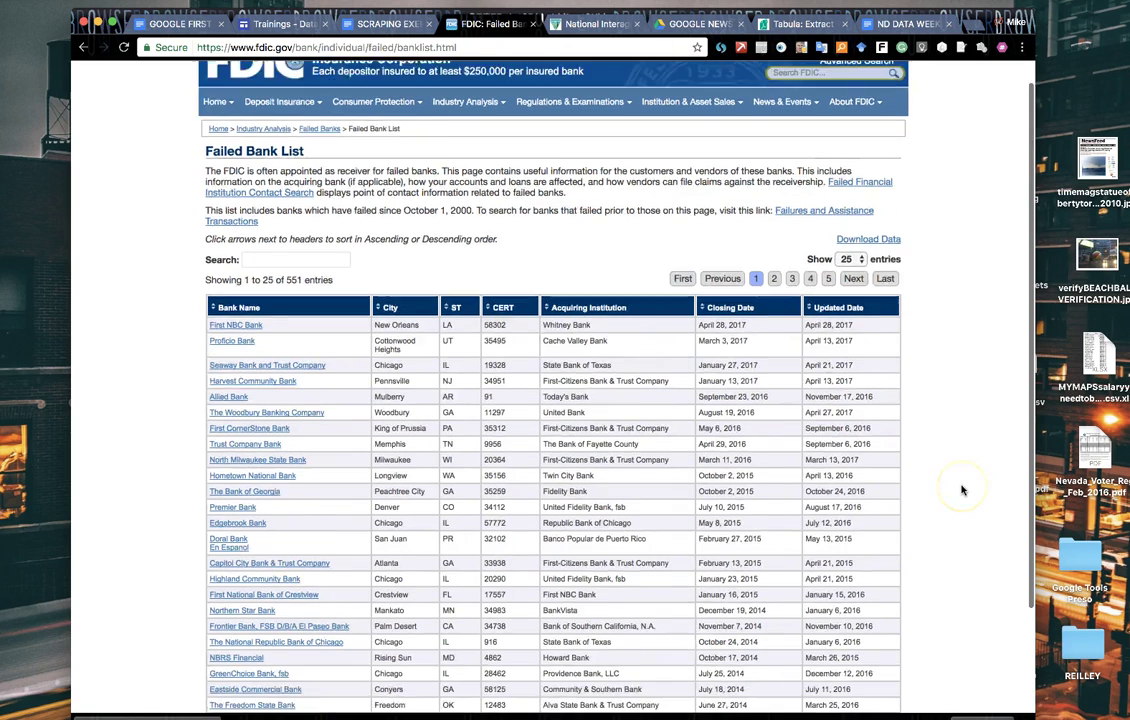
pyautogui.scroll(-3, 963, 490)
pyautogui.scroll(4, 963, 490)
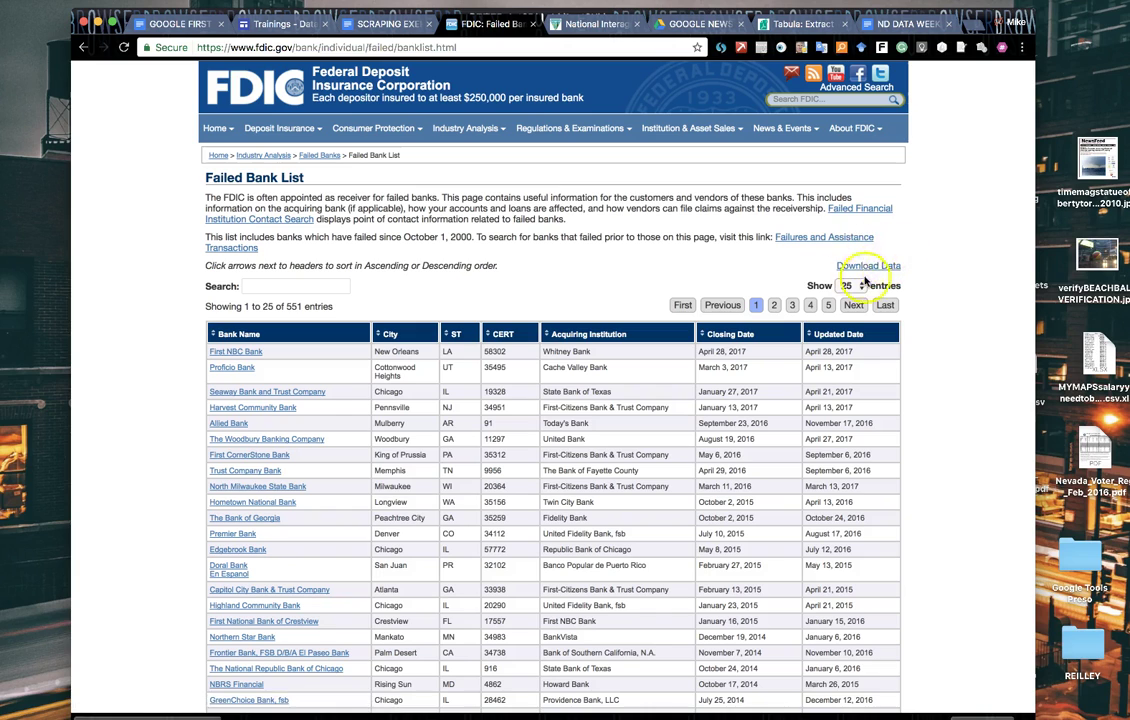
# - Scroll through the NIFC largest-wildfires table and back to the top
pyautogui.click(608, 27)
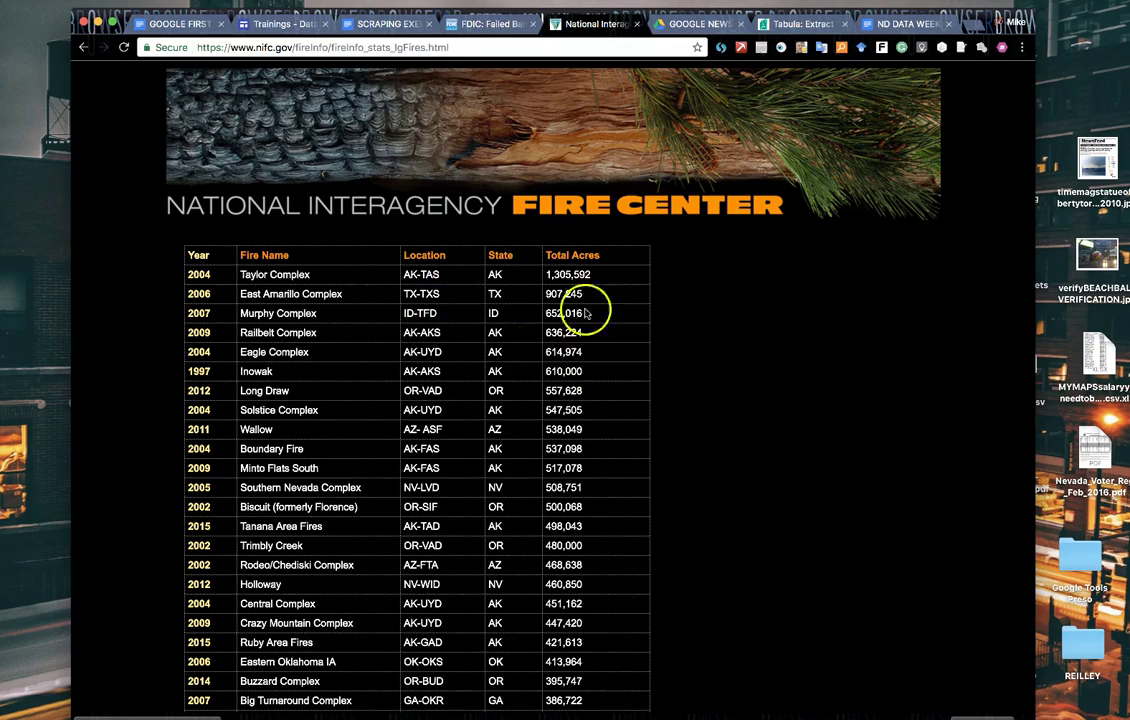
pyautogui.scroll(-15, 732, 578)
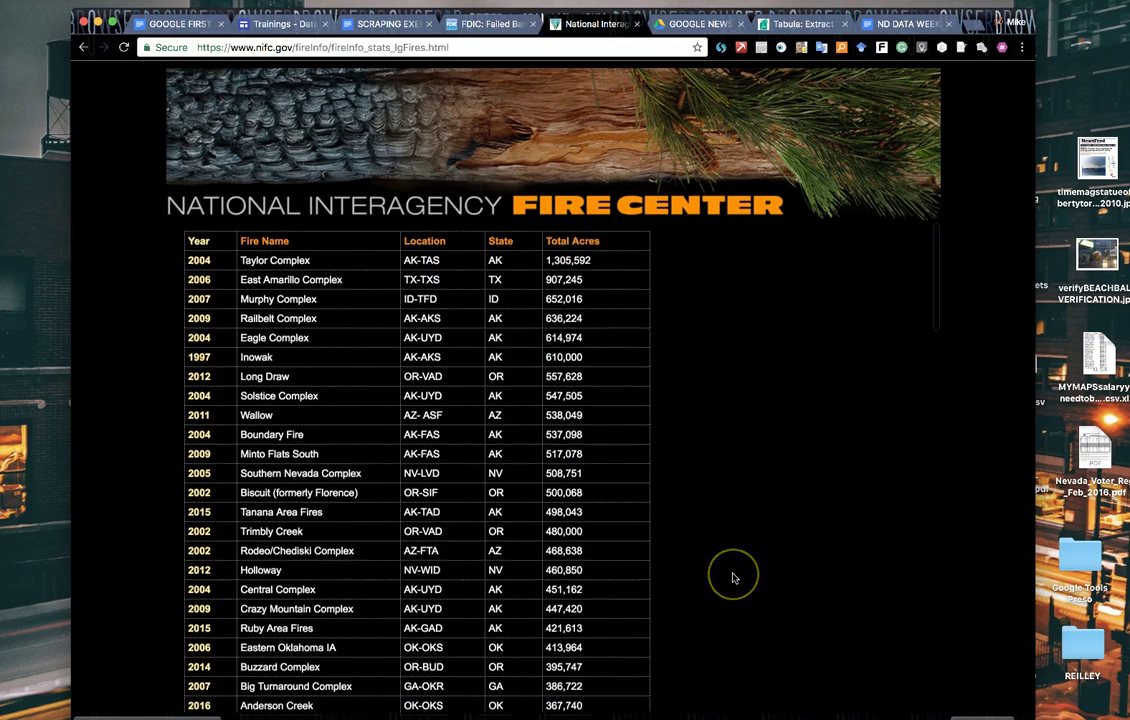
pyautogui.scroll(-15, 732, 578)
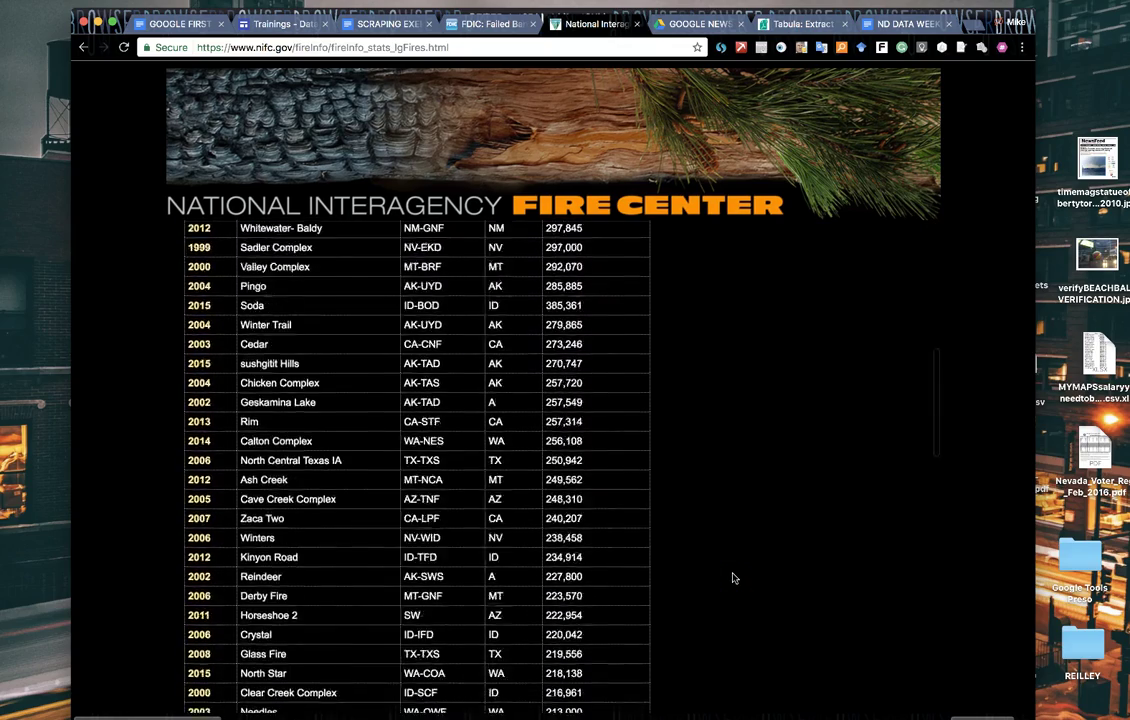
pyautogui.scroll(-20, 732, 578)
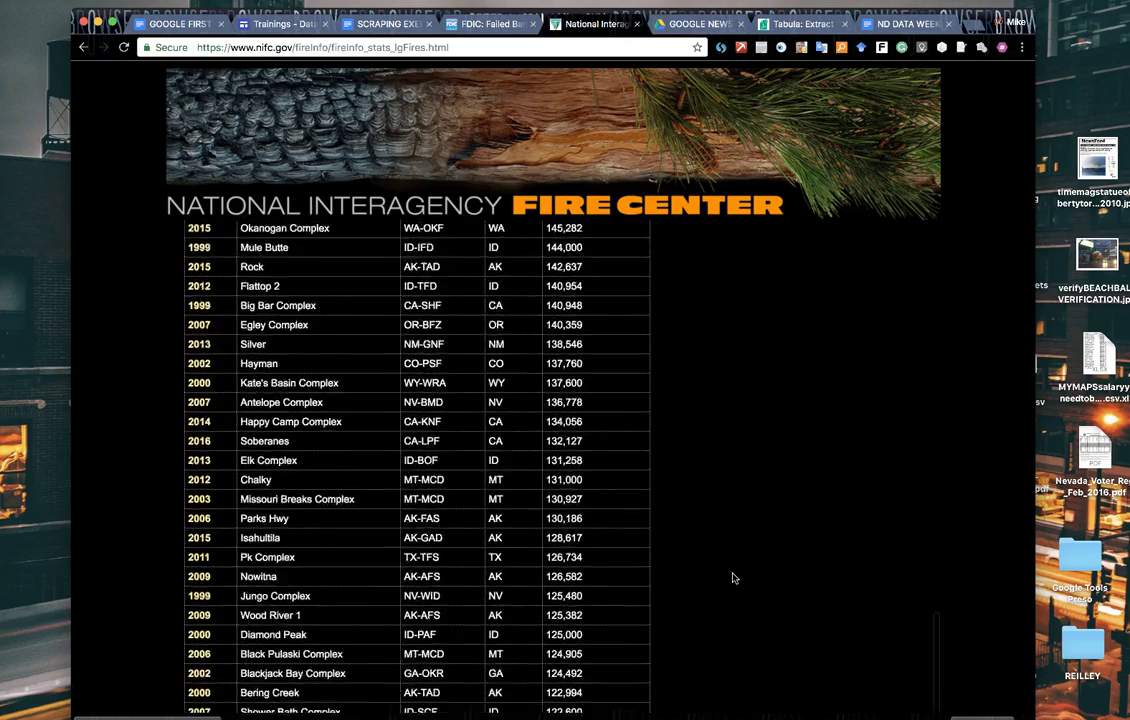
pyautogui.scroll(20, 732, 578)
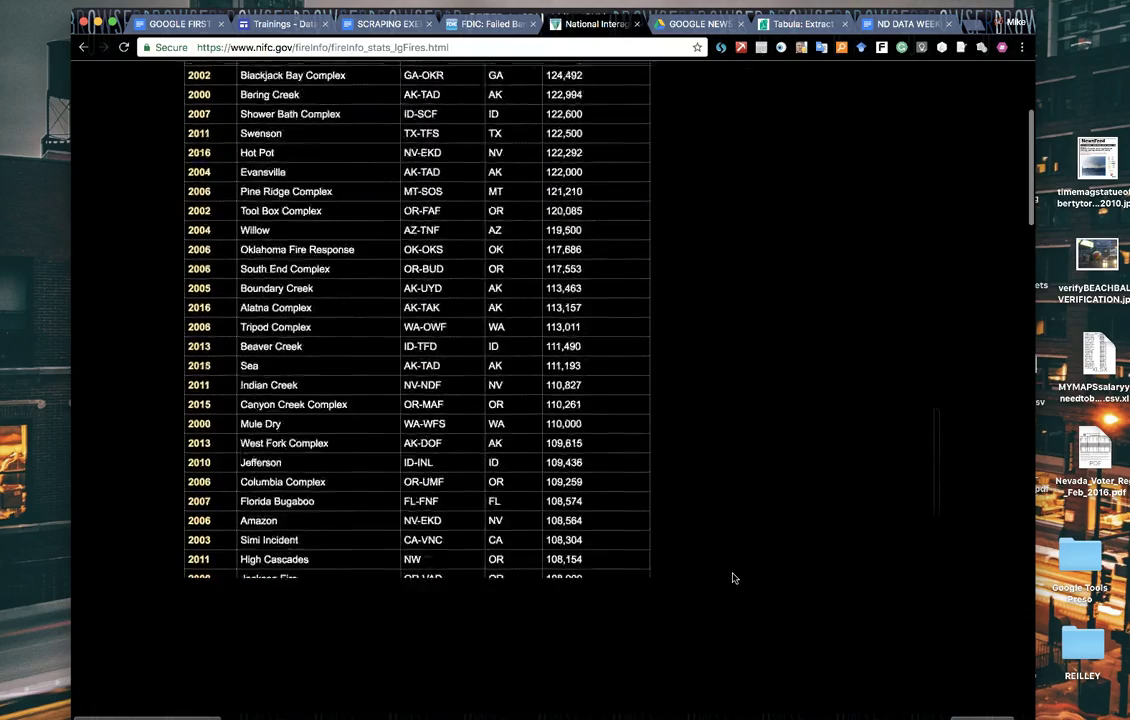
pyautogui.scroll(20, 732, 578)
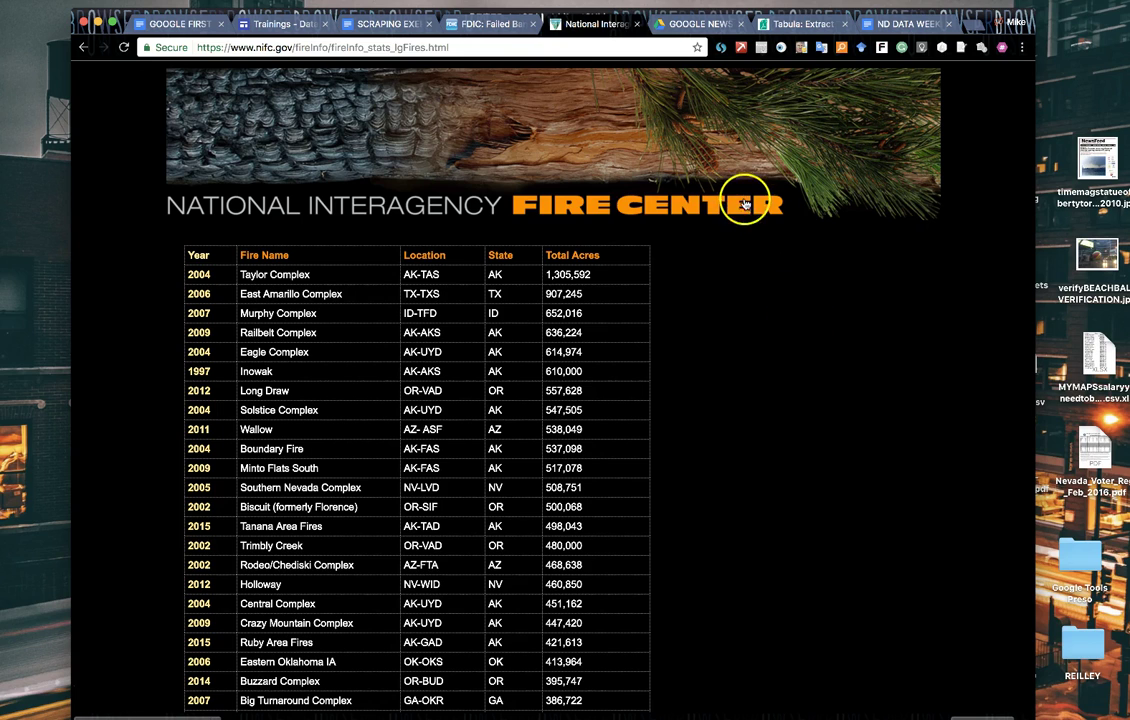
# - Select the final =IMPORTHTML(...banklist.html","table",0) formula line in the SCRAPING EXERCISE doc
pyautogui.click(390, 24)
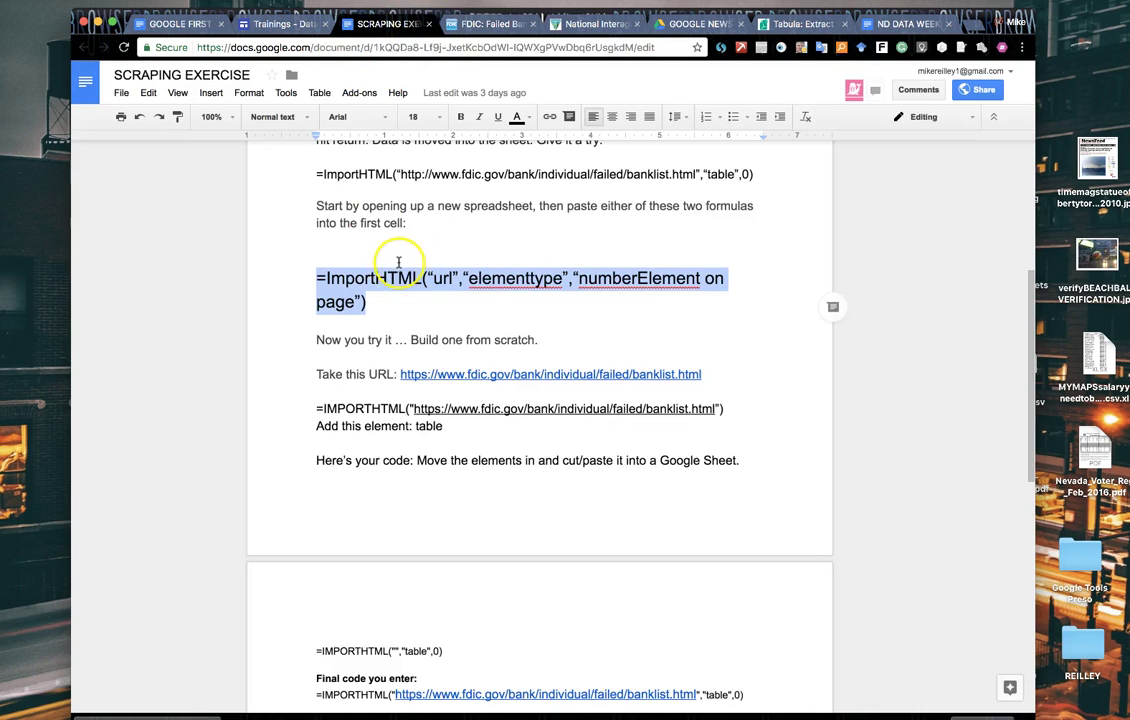
pyautogui.click(314, 278)
pyautogui.scroll(-2, 335, 308)
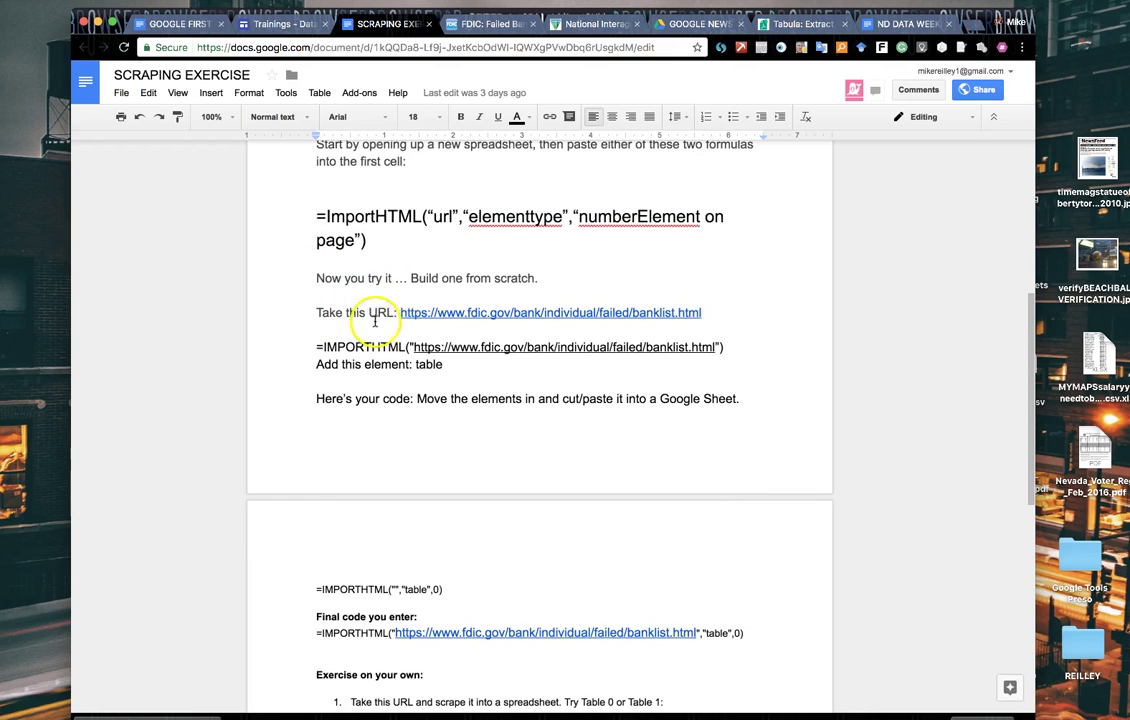
pyautogui.scroll(-4, 434, 400)
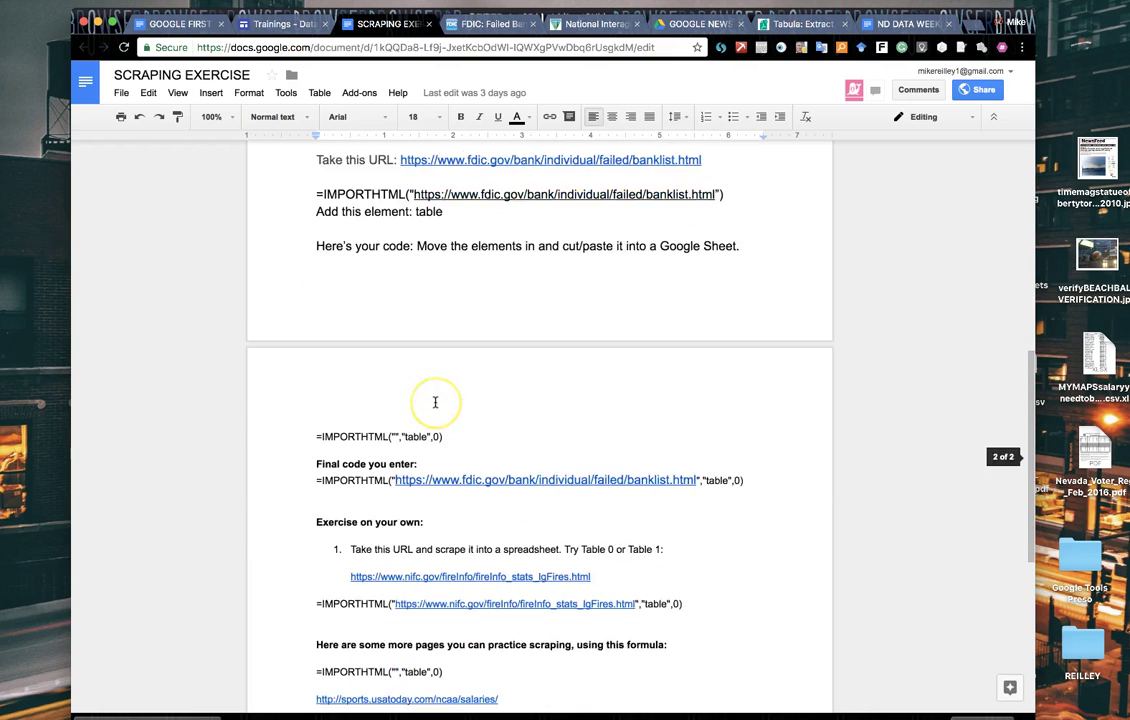
pyautogui.scroll(-3, 435, 402)
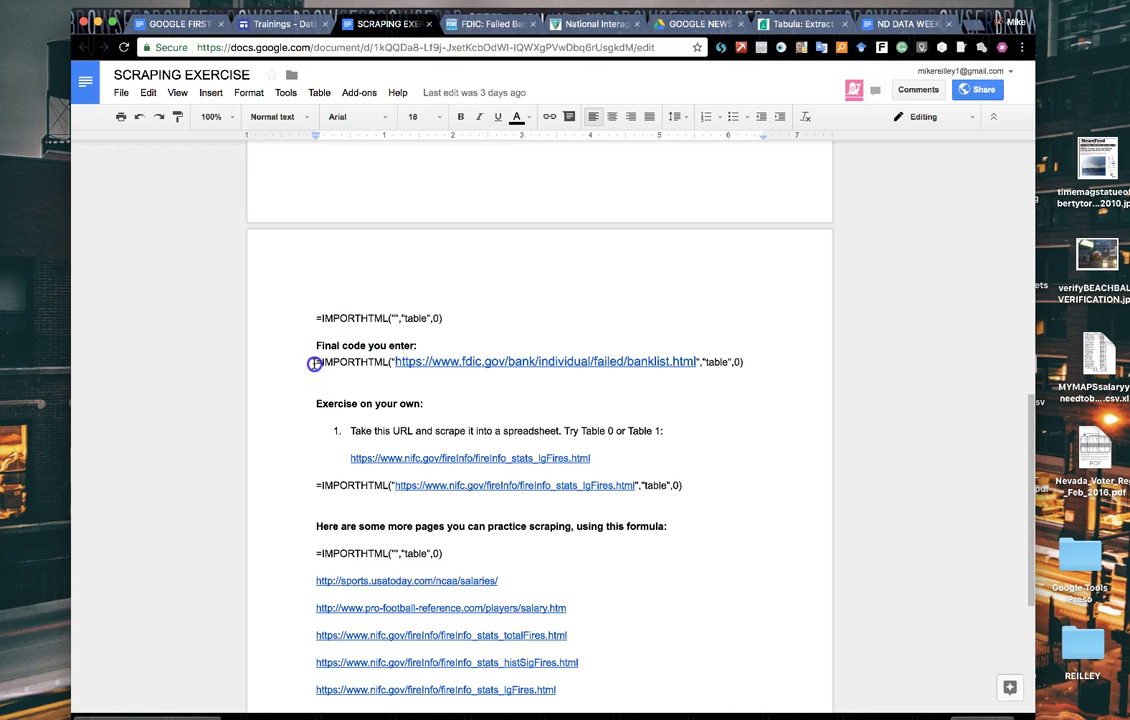
pyautogui.moveTo(333, 365); pyautogui.dragTo(384, 363)
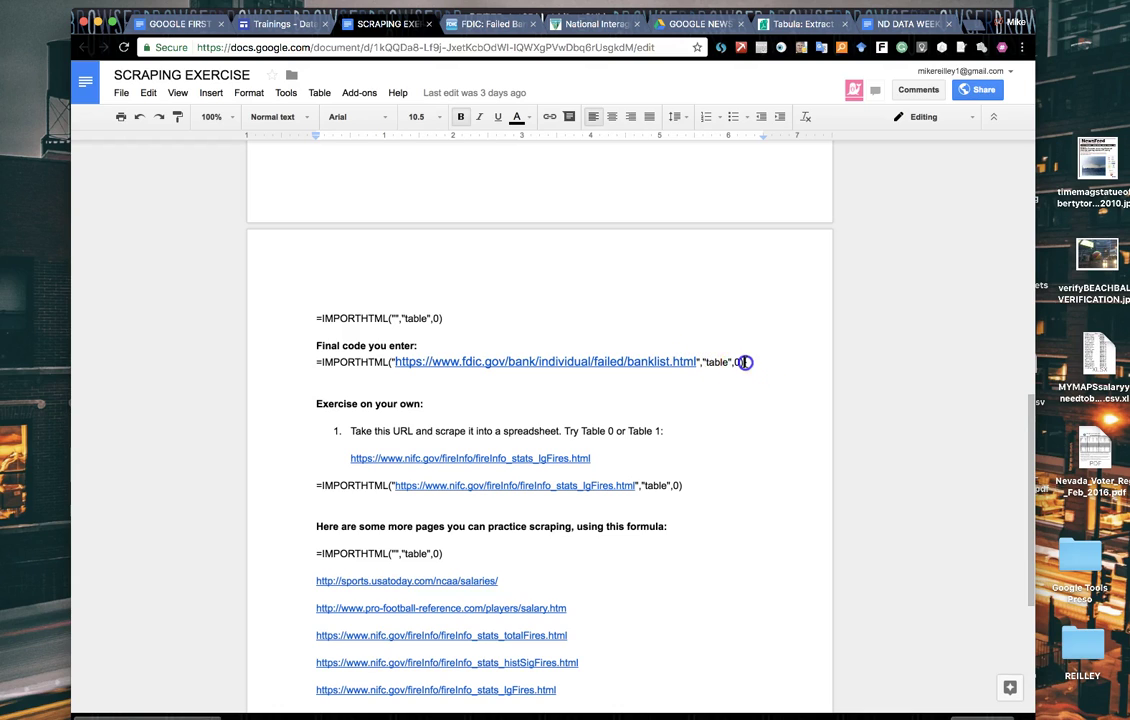
pyautogui.moveTo(746, 362); pyautogui.dragTo(290, 367)
pyautogui.press('super+c')
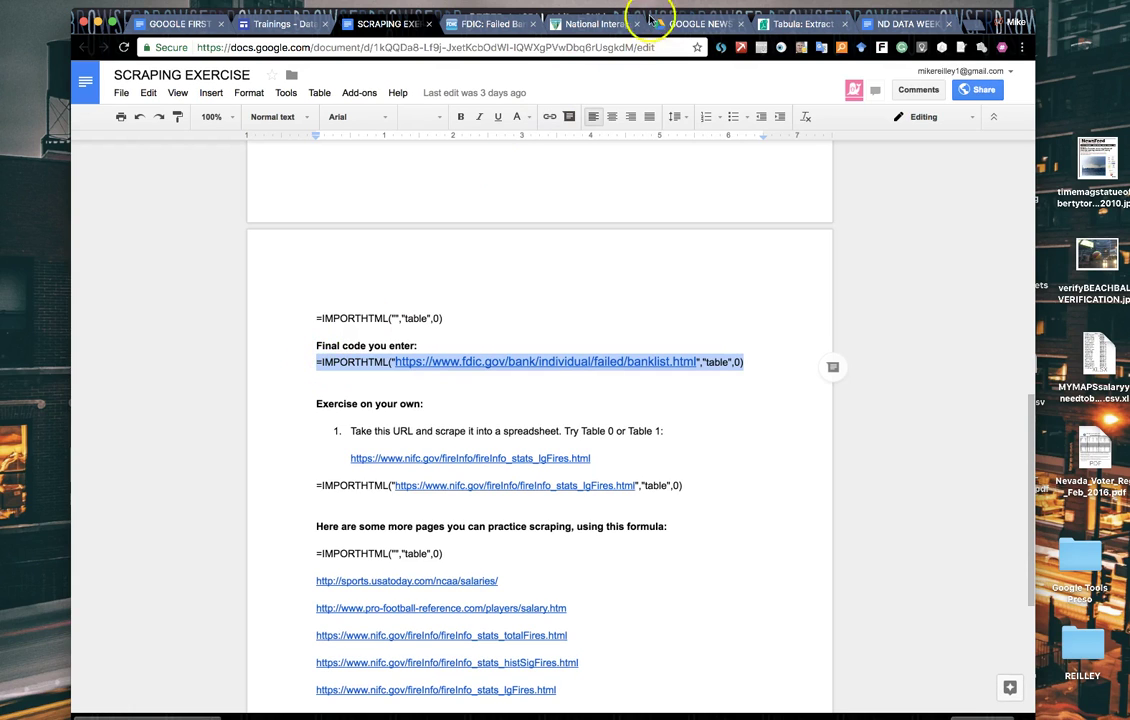
# - Create a new blank Google Sheets spreadsheet in the shared GOOGLE NEWS LAB TRAININGS folder
pyautogui.click(692, 24)
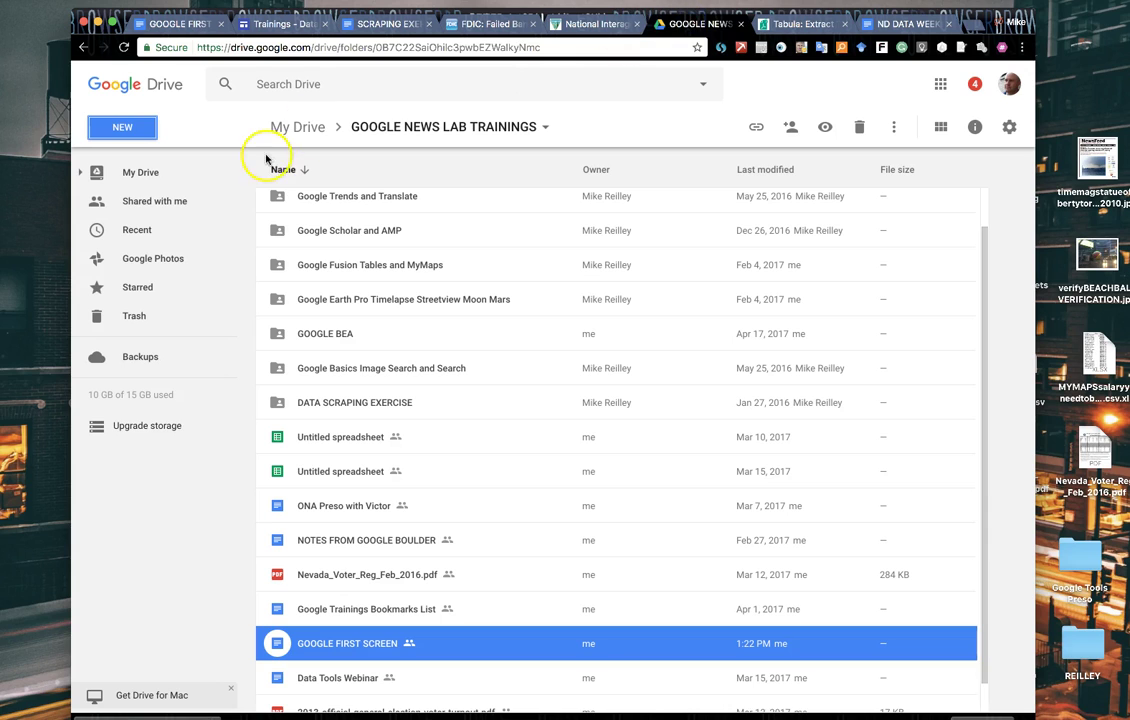
pyautogui.click(124, 129)
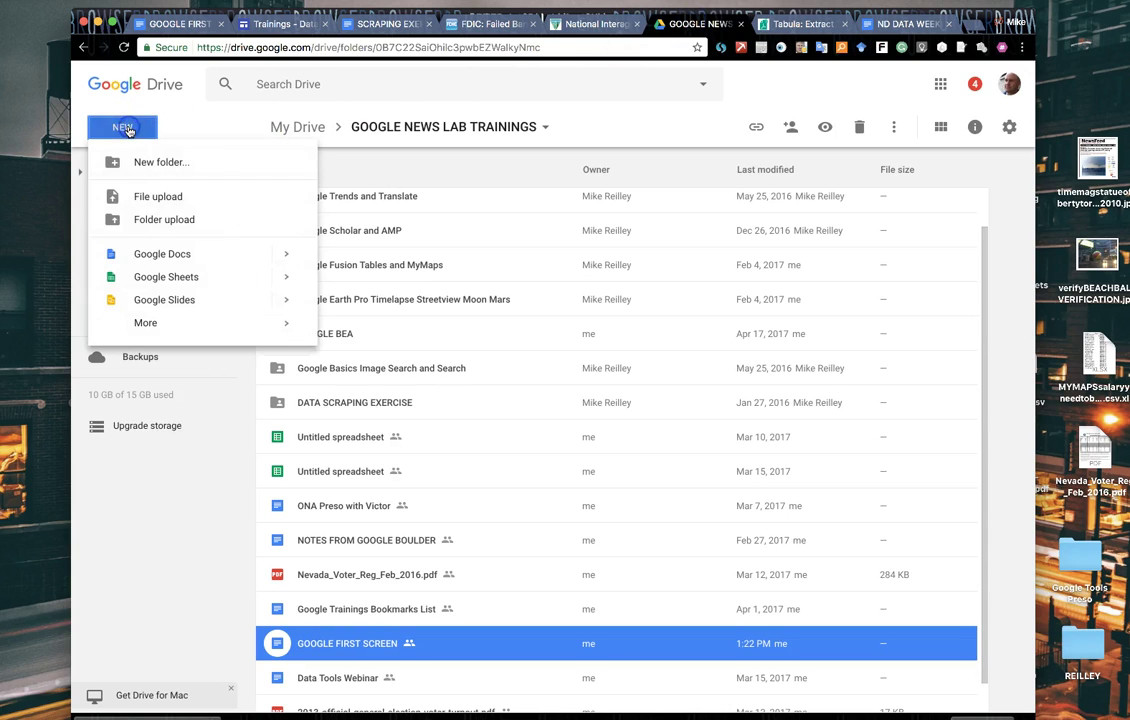
pyautogui.click(172, 277)
pyautogui.click(705, 421)
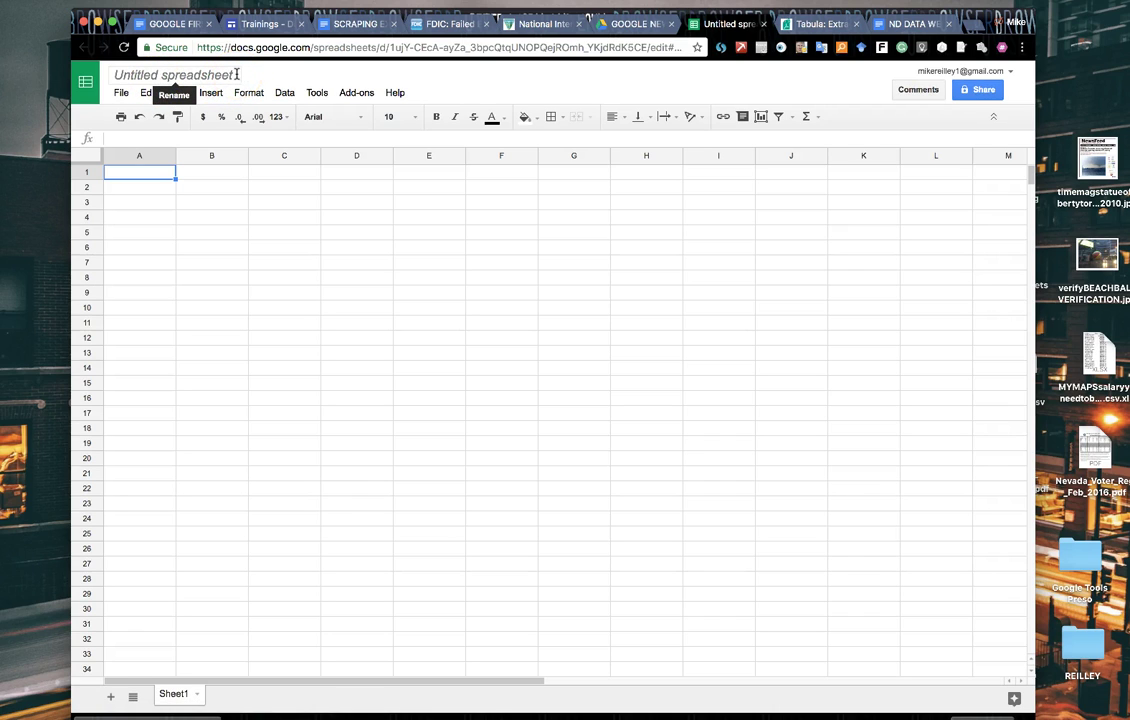
# - Rename the untitled spreadsheet to 'FDIC Failed Banks Sheet'
pyautogui.click(237, 74)
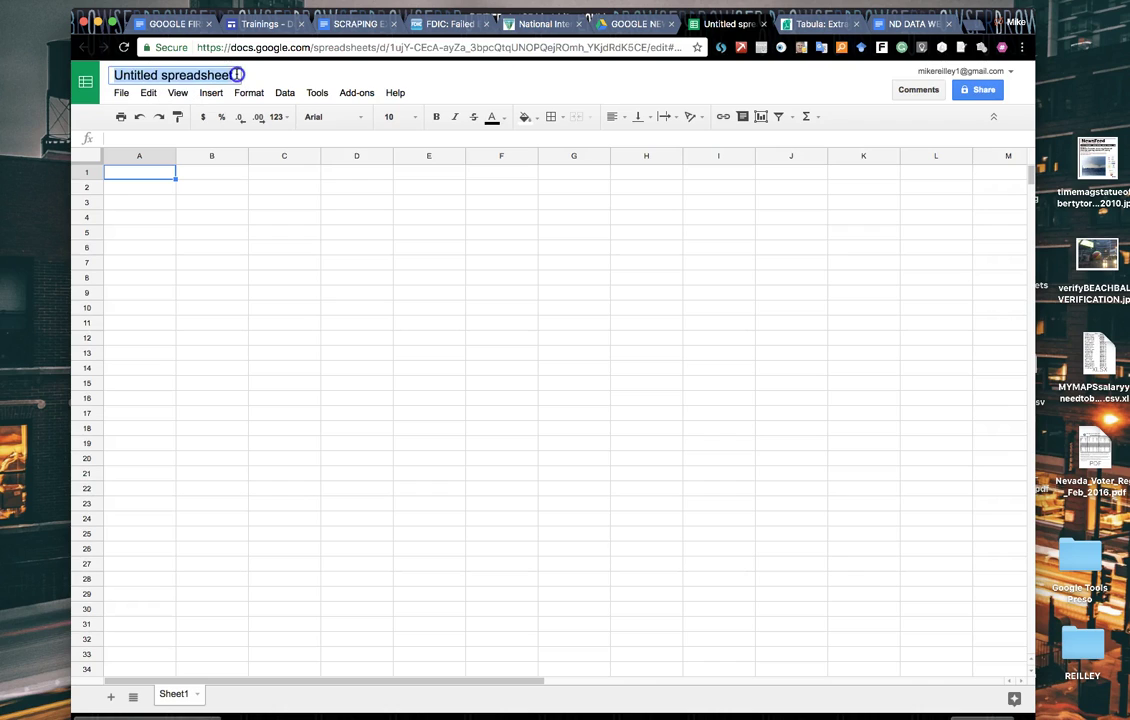
pyautogui.write('FDIC Fa')
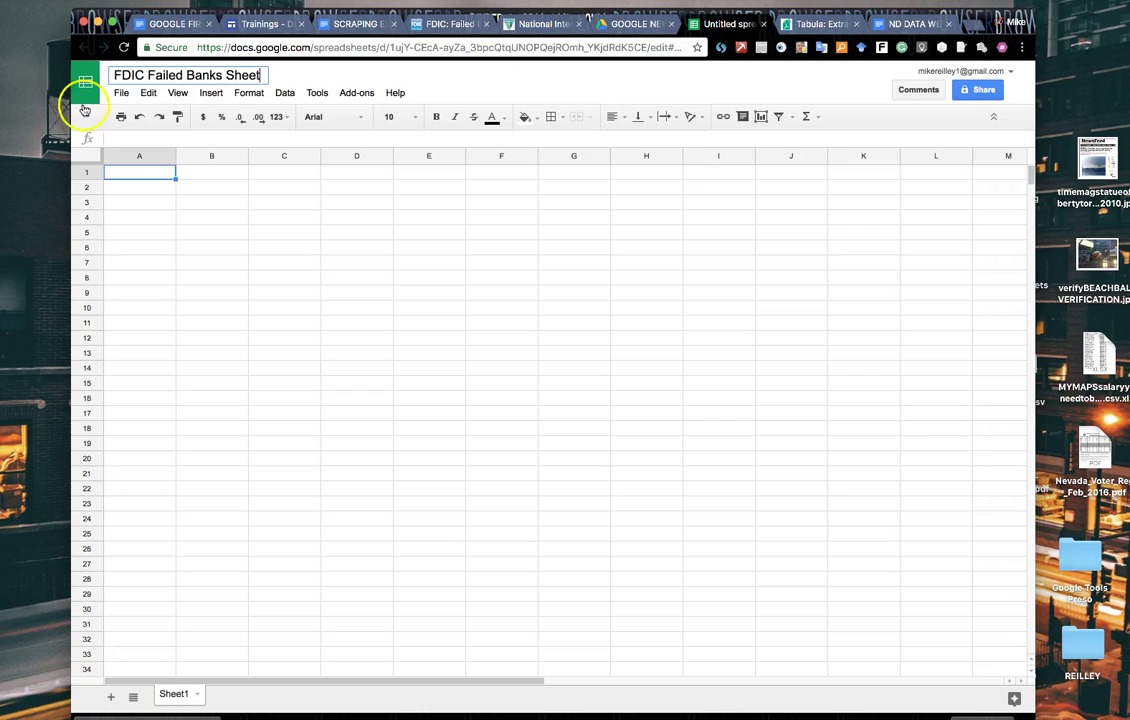
pyautogui.click(158, 186)
# - Paste the FDIC IMPORTHTML formula into cell A1 to load the failed-bank table
pyautogui.click(150, 171)
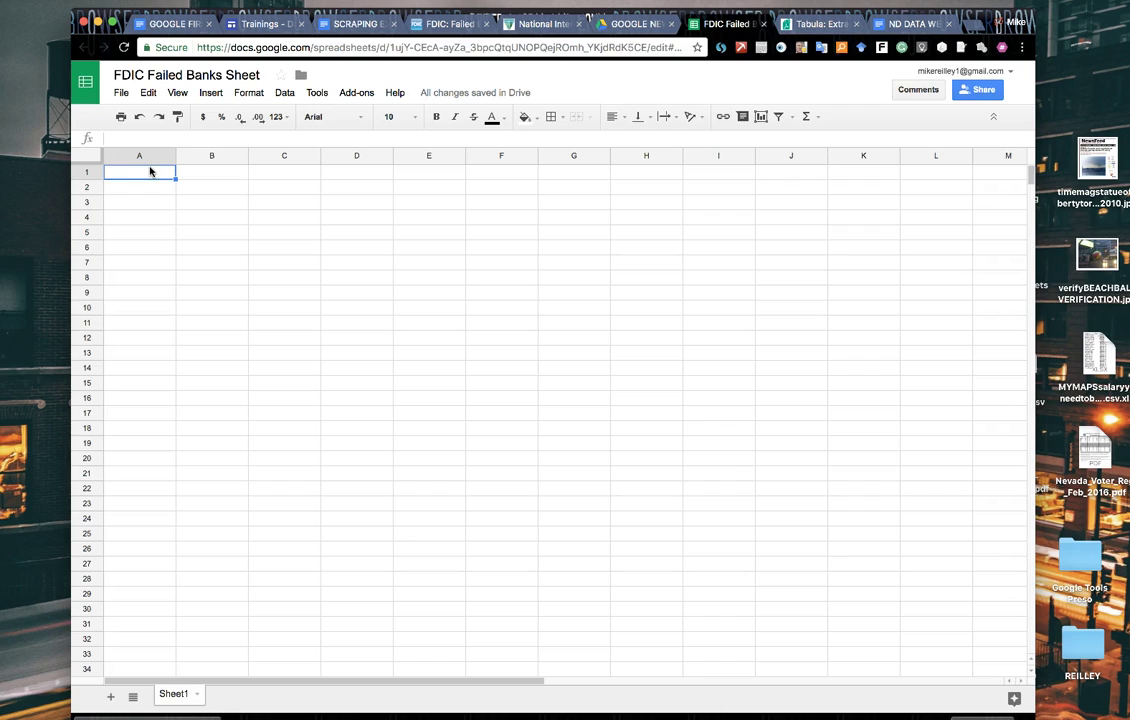
pyautogui.press('super+v')
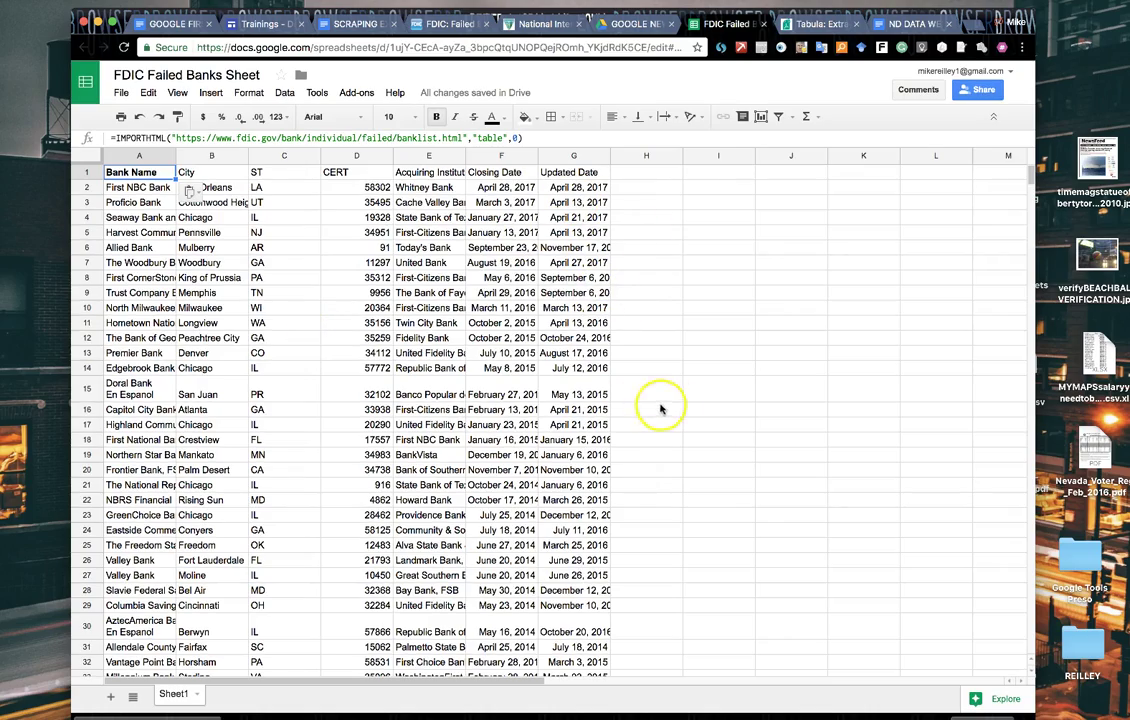
pyautogui.scroll(-5, 655, 415)
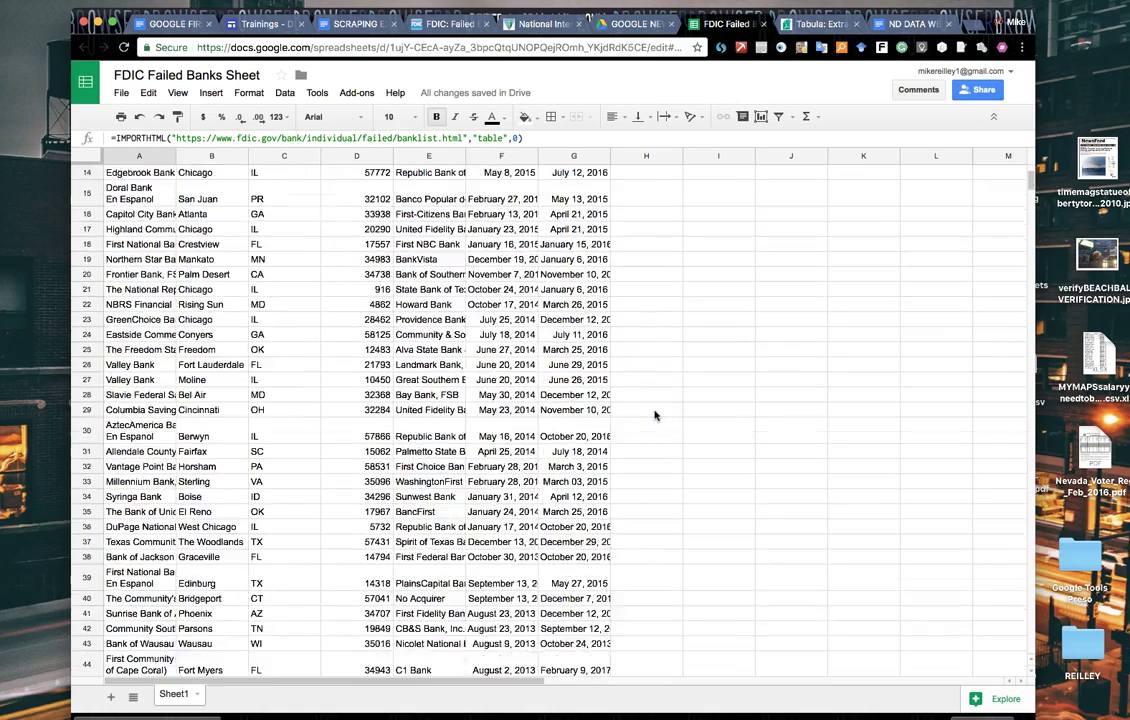
pyautogui.scroll(2, 655, 415)
pyautogui.scroll(3, 655, 415)
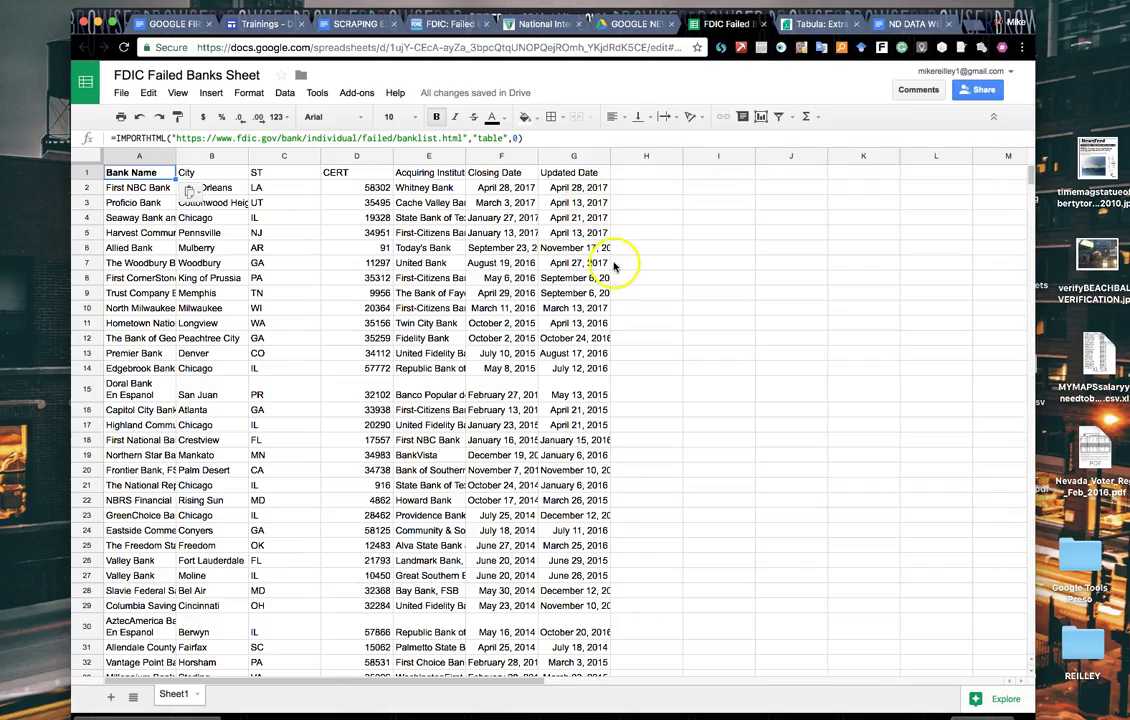
pyautogui.scroll(-20, 614, 263)
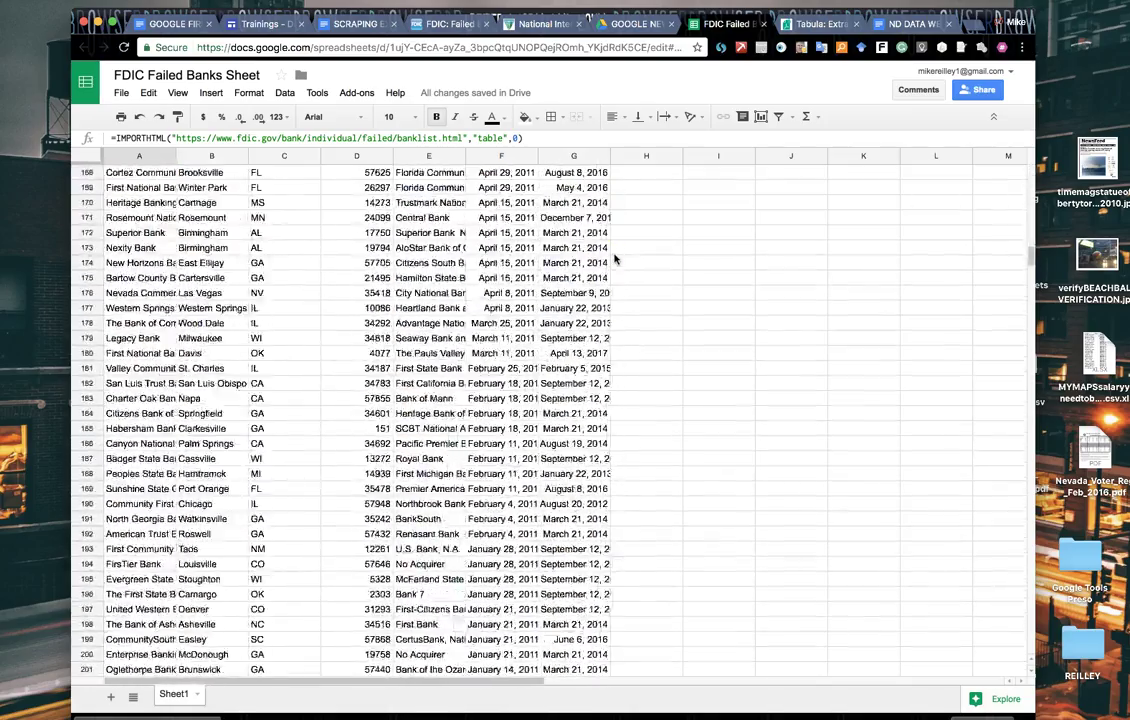
pyautogui.scroll(-20, 614, 260)
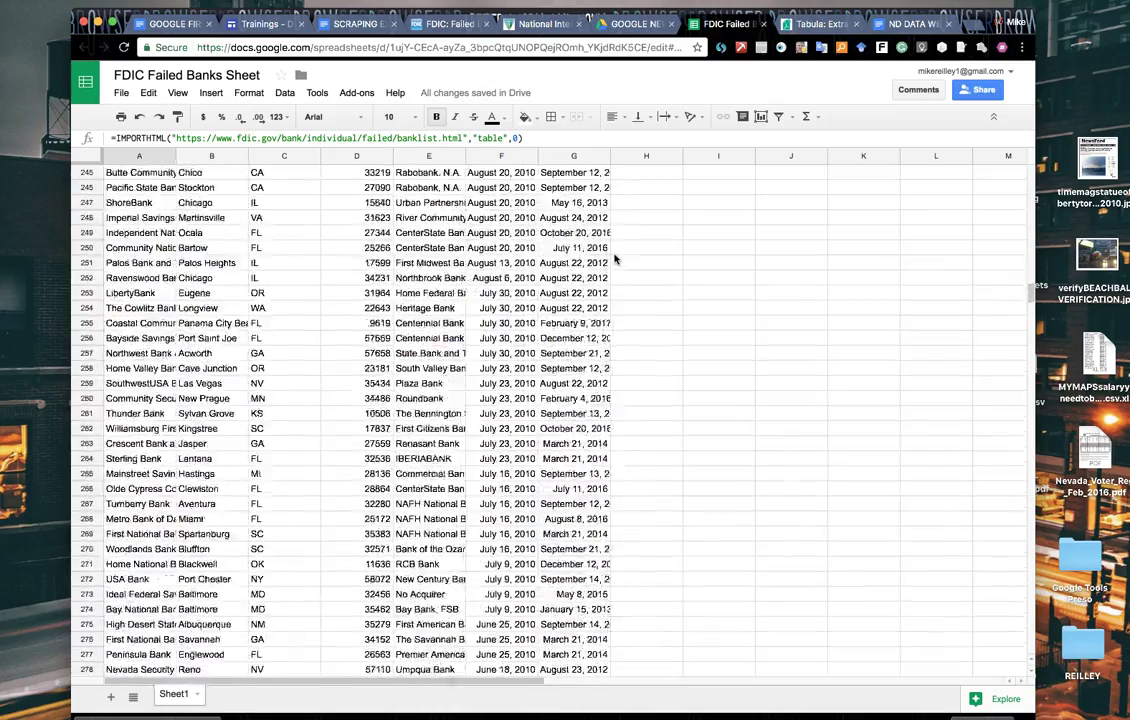
pyautogui.scroll(-14, 614, 260)
pyautogui.scroll(-20, 614, 260)
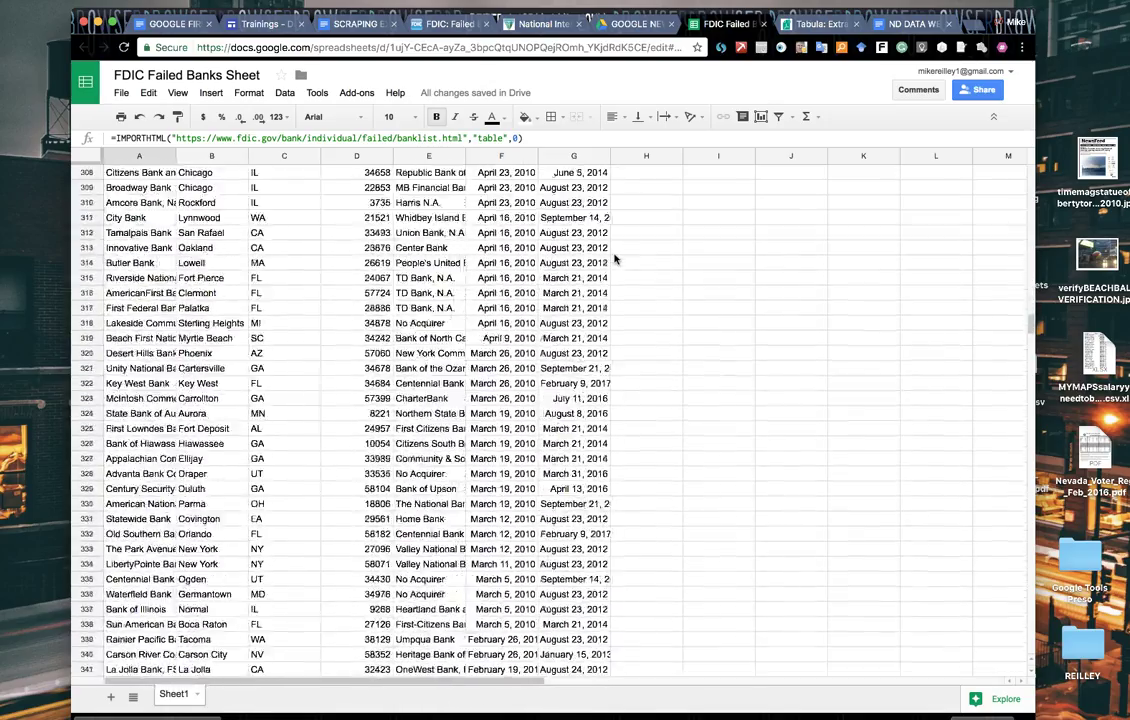
pyautogui.scroll(-20, 614, 260)
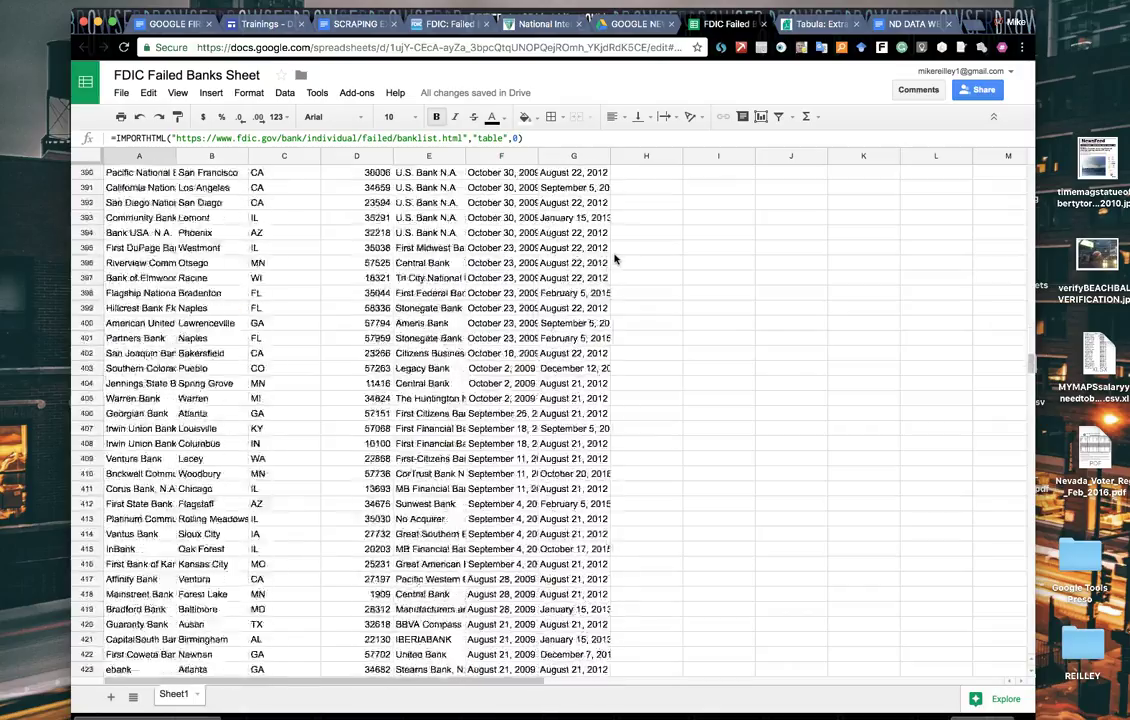
pyautogui.scroll(-20, 614, 260)
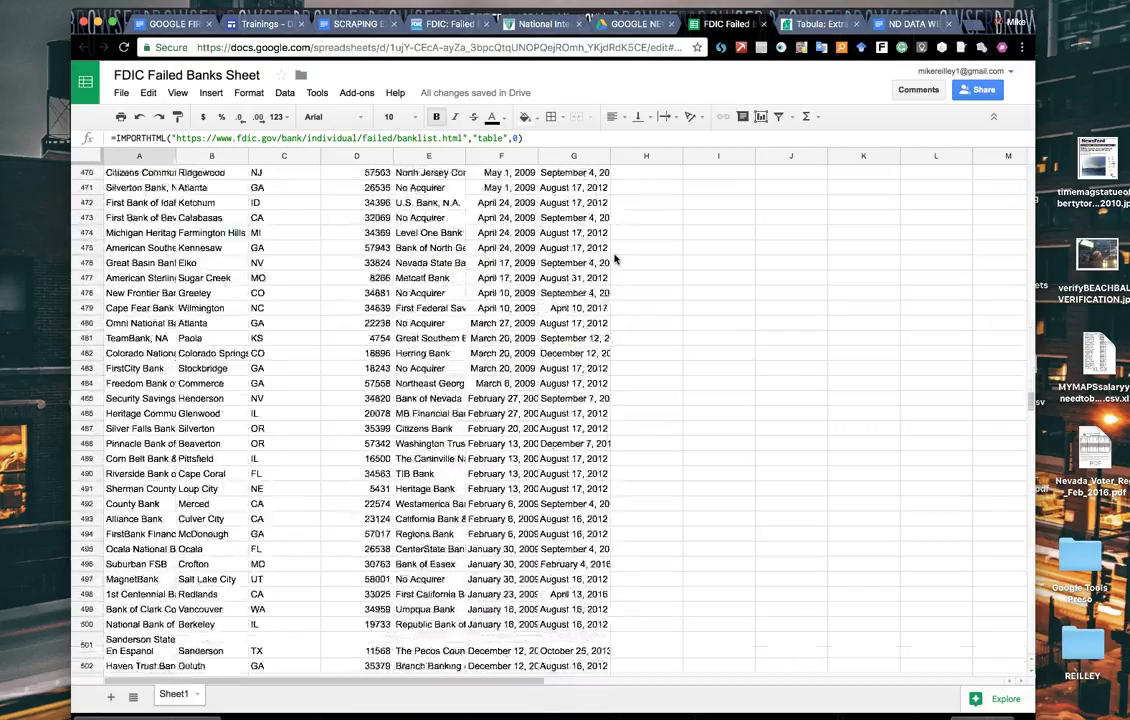
pyautogui.scroll(-7, 614, 260)
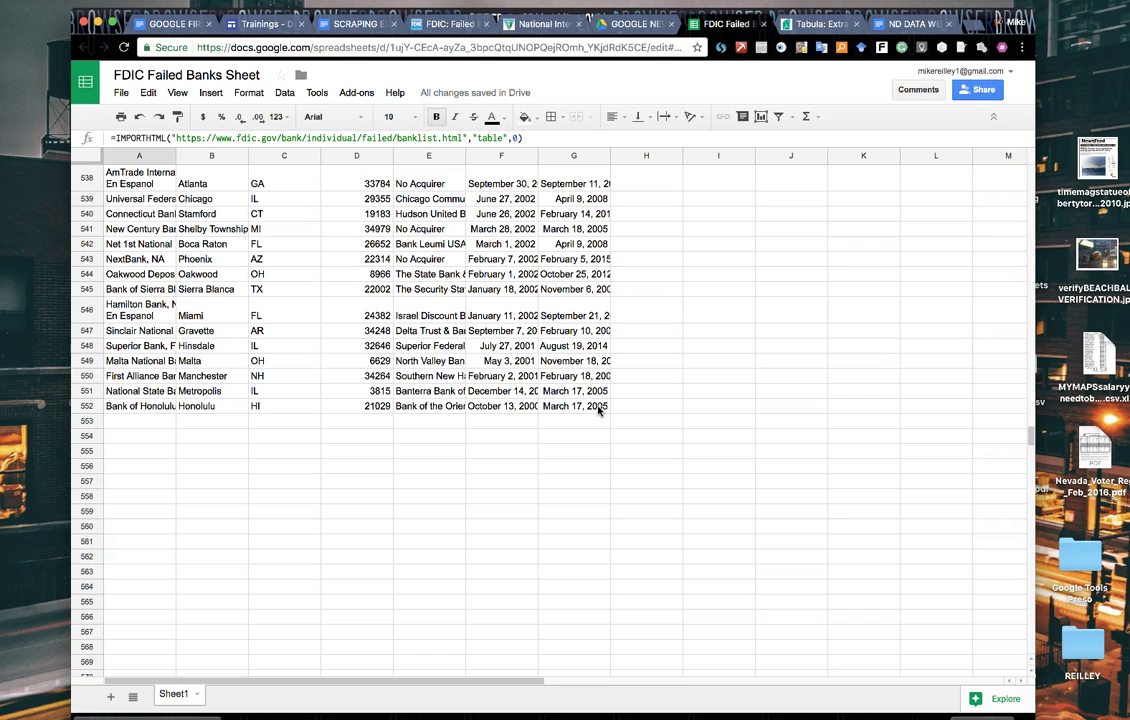
pyautogui.click(450, 23)
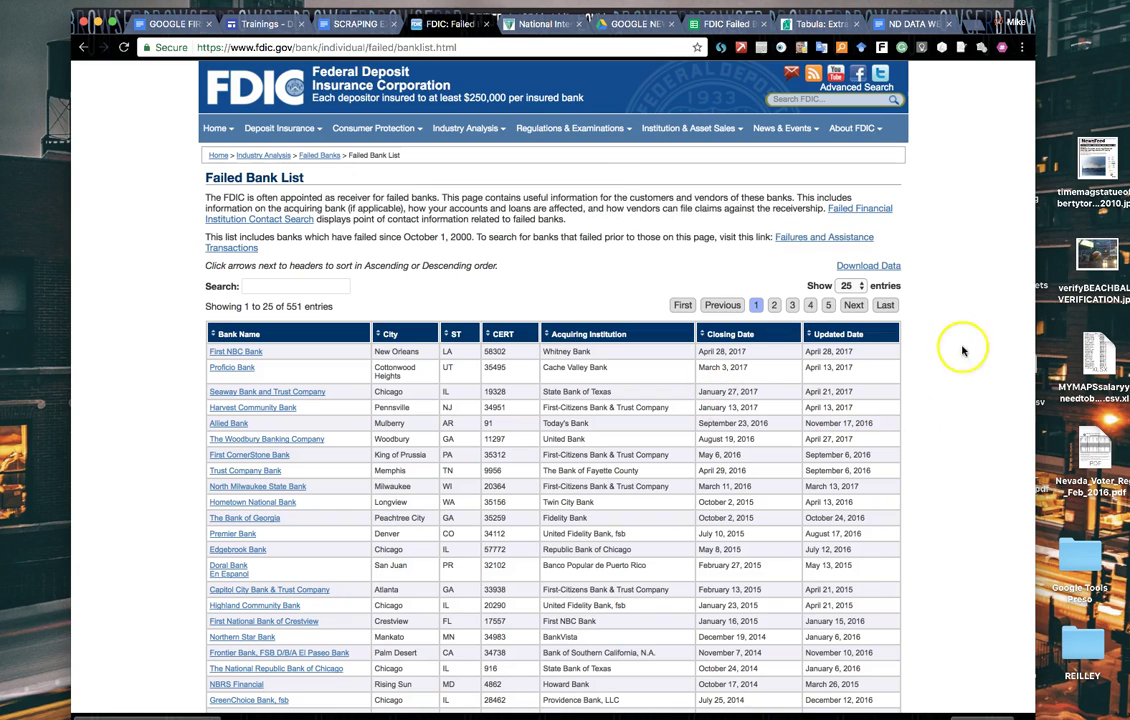
pyautogui.click(888, 306)
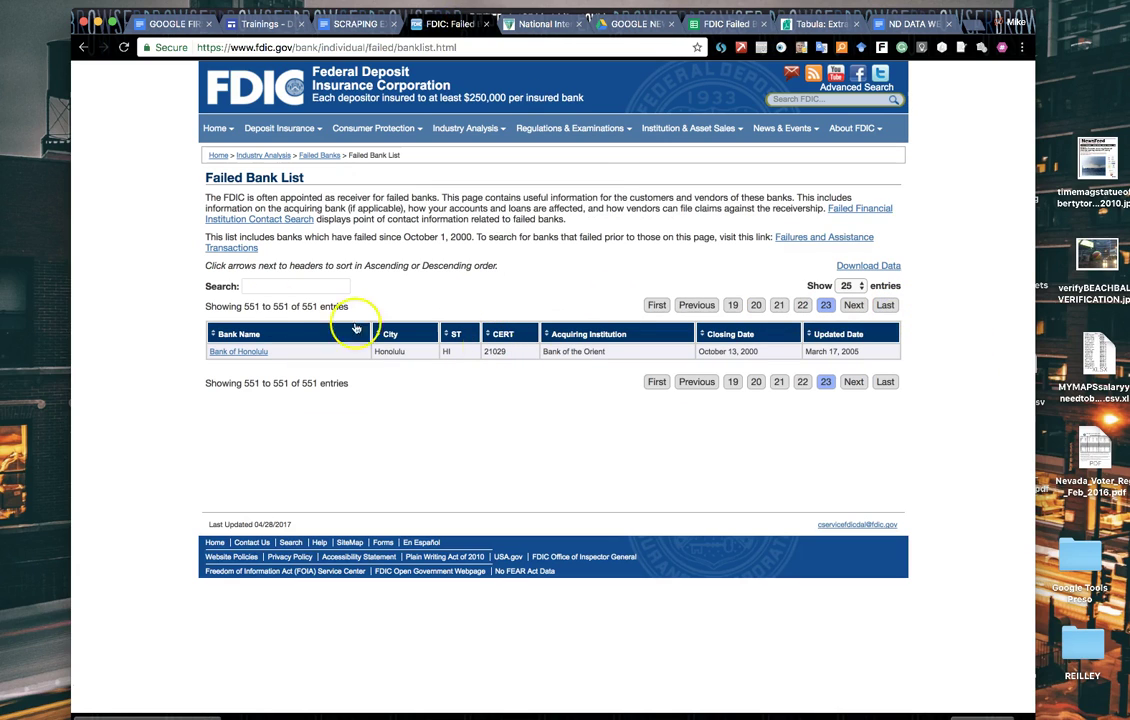
pyautogui.click(238, 351)
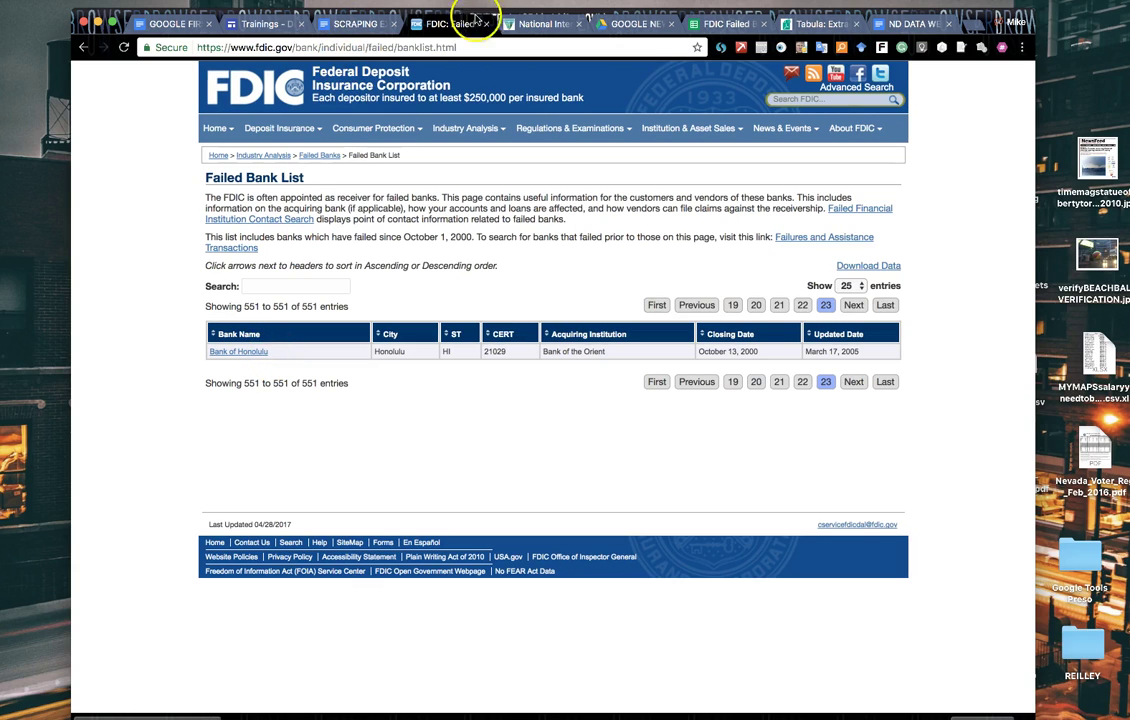
pyautogui.click(718, 23)
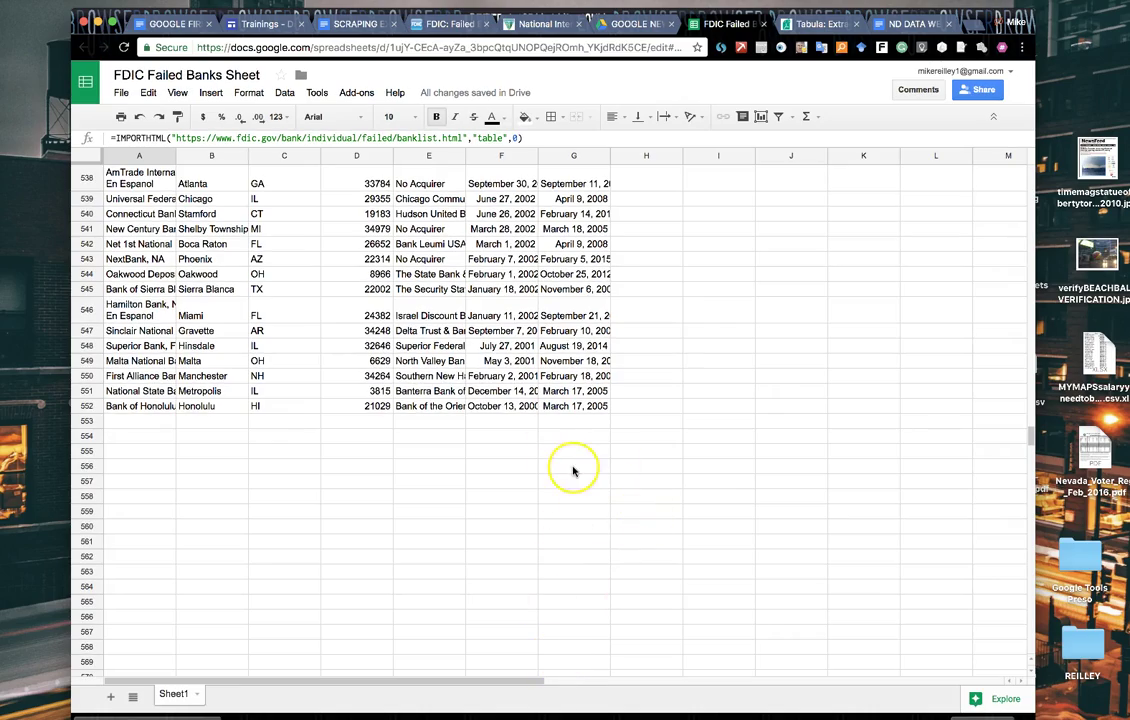
# - Copy the IMPORTHTML formula with the NIFC large-fires URL from the SCRAPING EXERCISE doc
pyautogui.scroll(15, 575, 470)
pyautogui.scroll(-15, 575, 470)
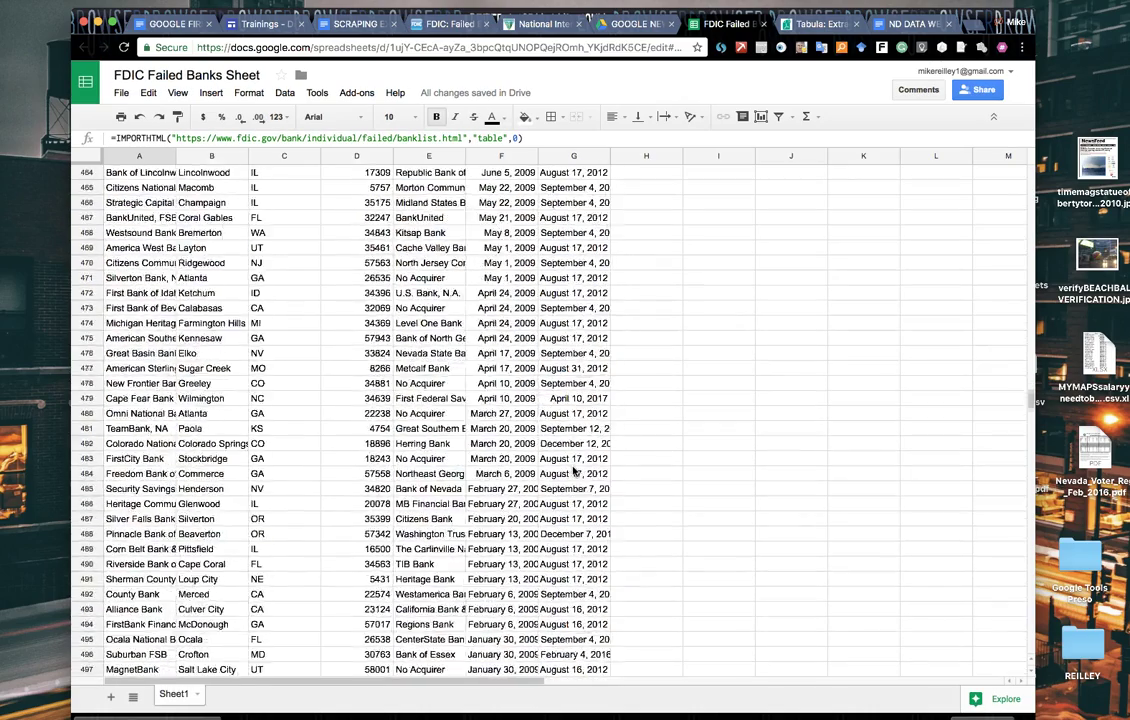
pyautogui.scroll(-3, 573, 470)
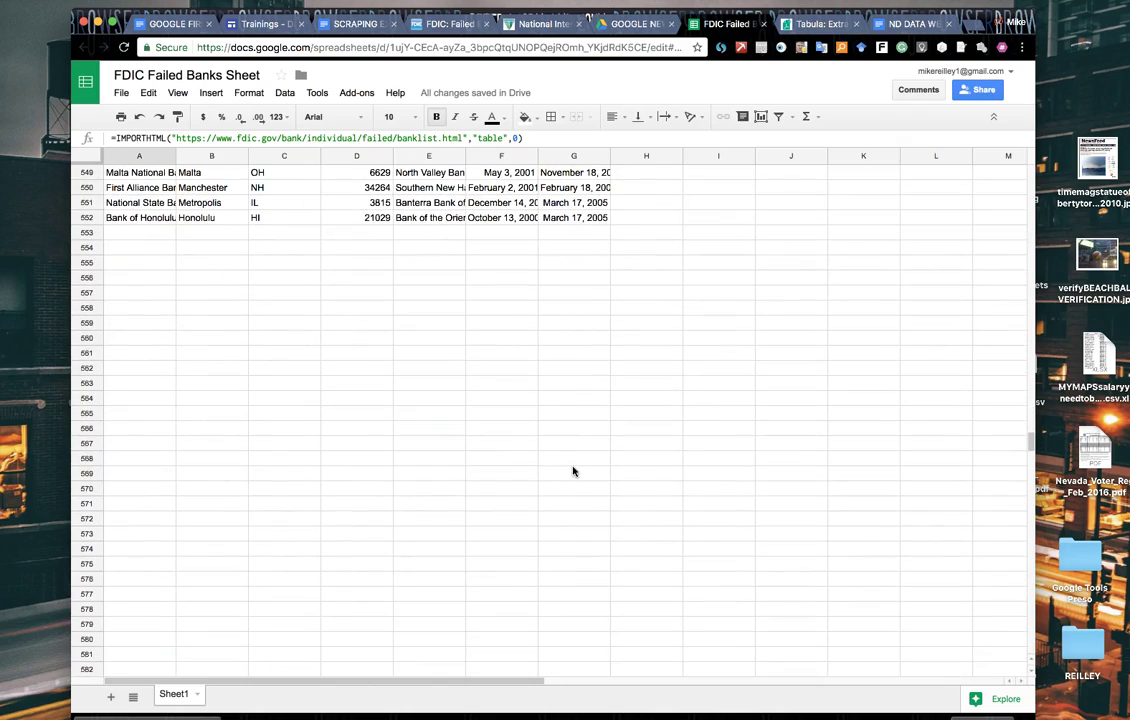
pyautogui.click(120, 236)
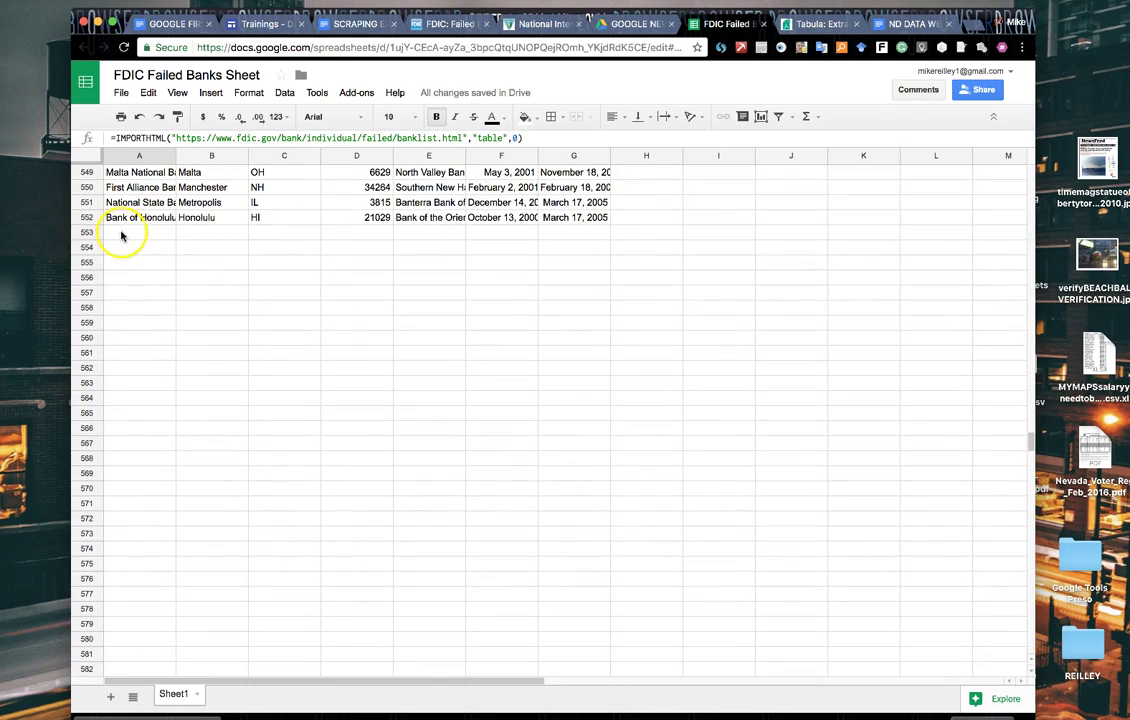
pyautogui.click(355, 23)
pyautogui.scroll(-5, 509, 487)
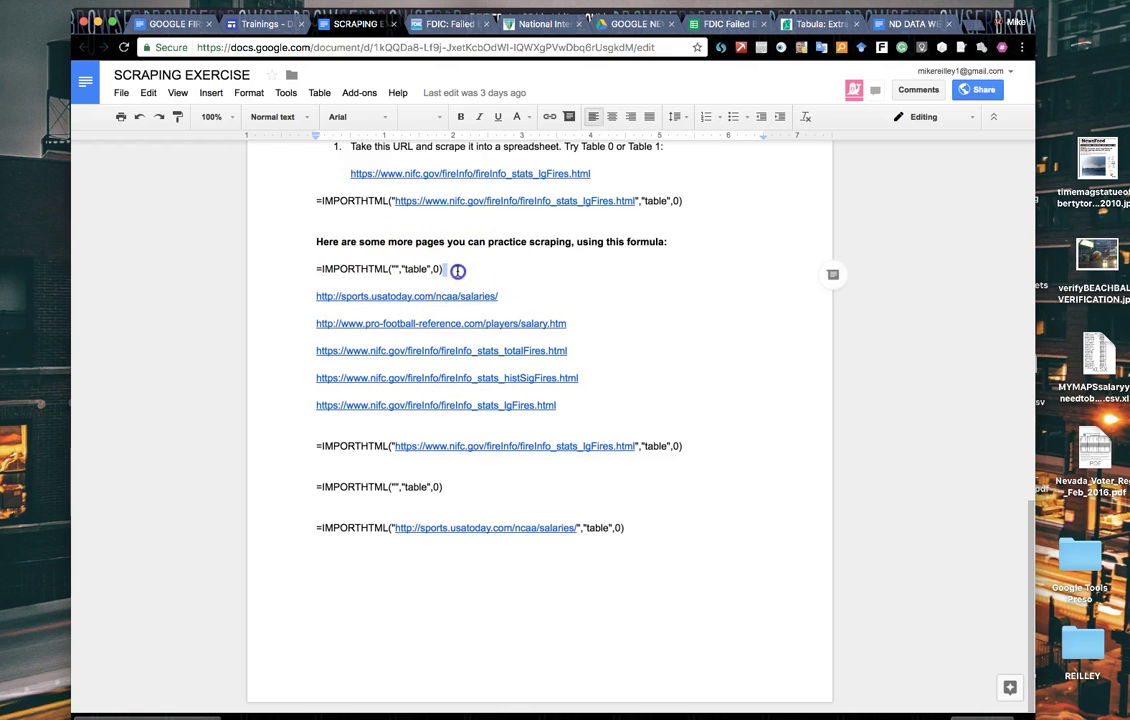
pyautogui.moveTo(456, 269); pyautogui.dragTo(352, 268)
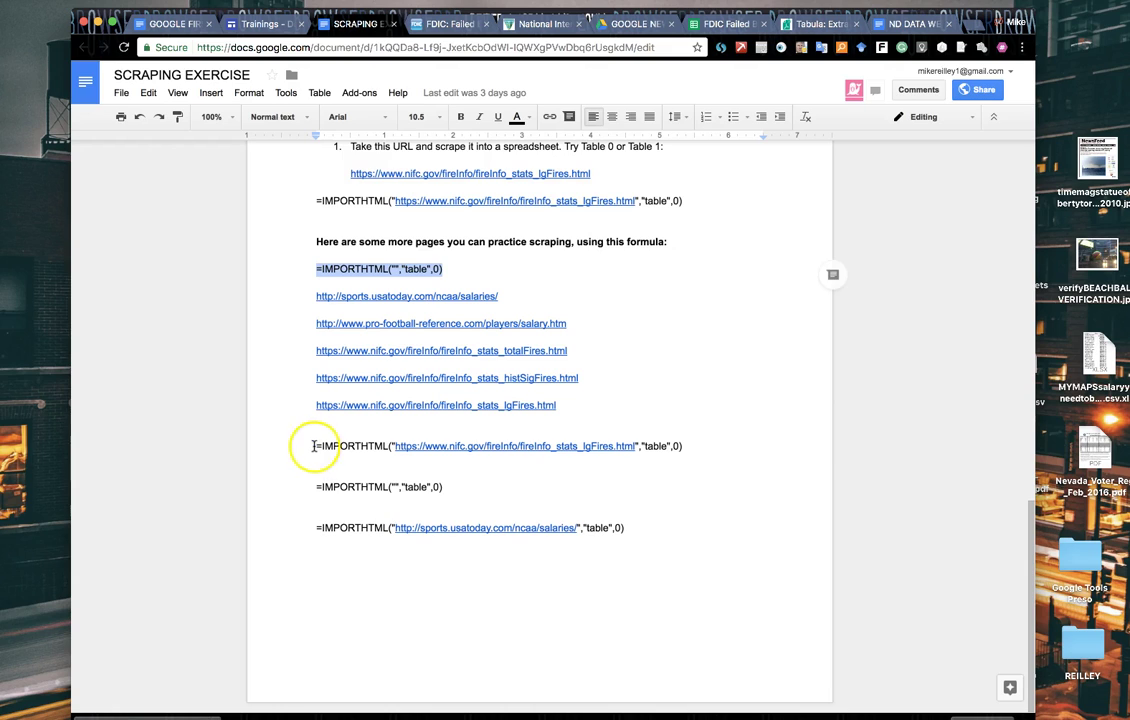
pyautogui.moveTo(316, 446); pyautogui.dragTo(703, 444)
pyautogui.press('super+c')
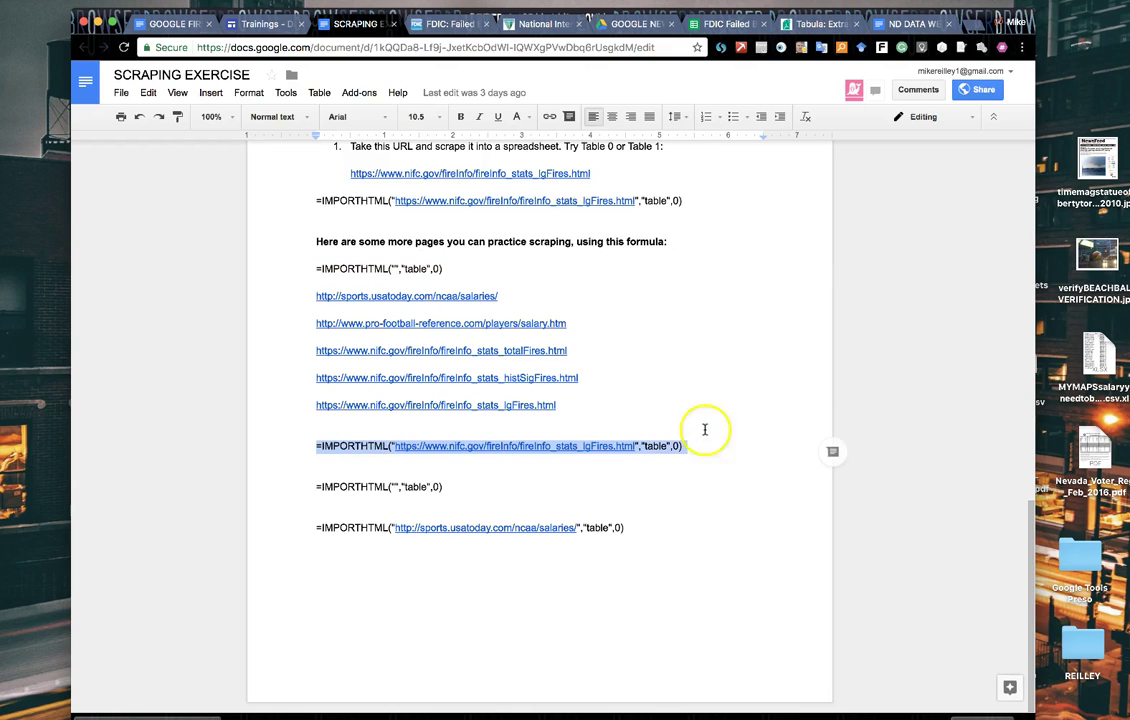
# - Paste the NIFC IMPORTHTML formula into cell A553 of the FDIC Failed Banks Sheet
pyautogui.click(713, 25)
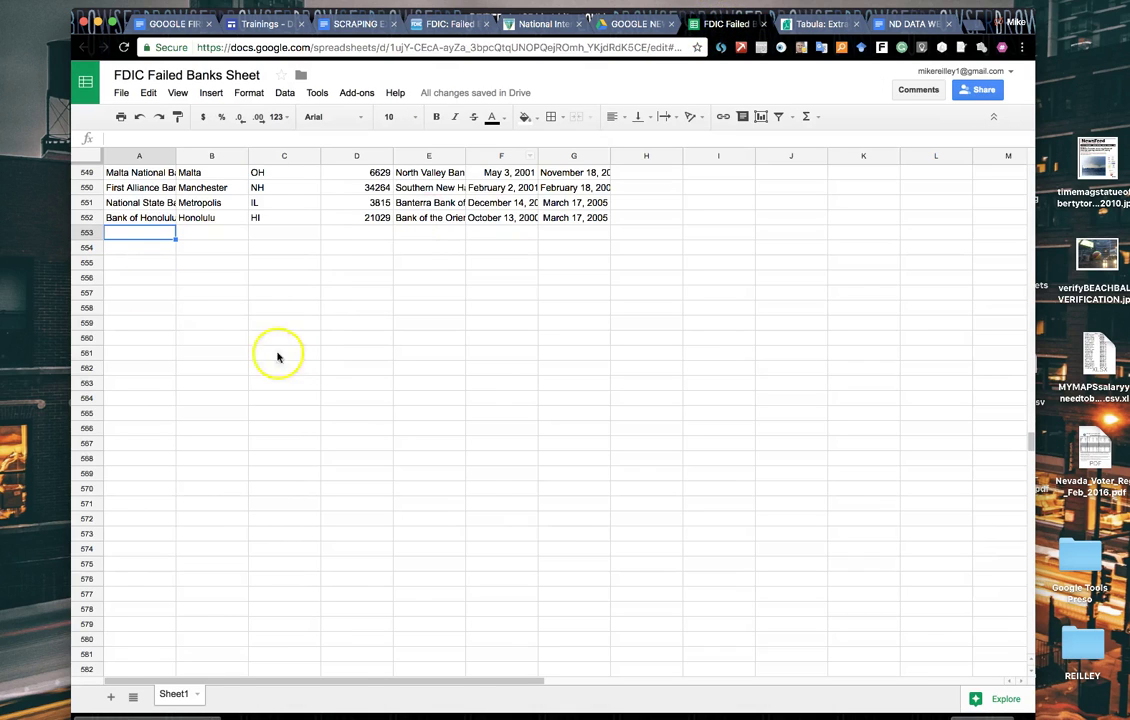
pyautogui.press('super+v')
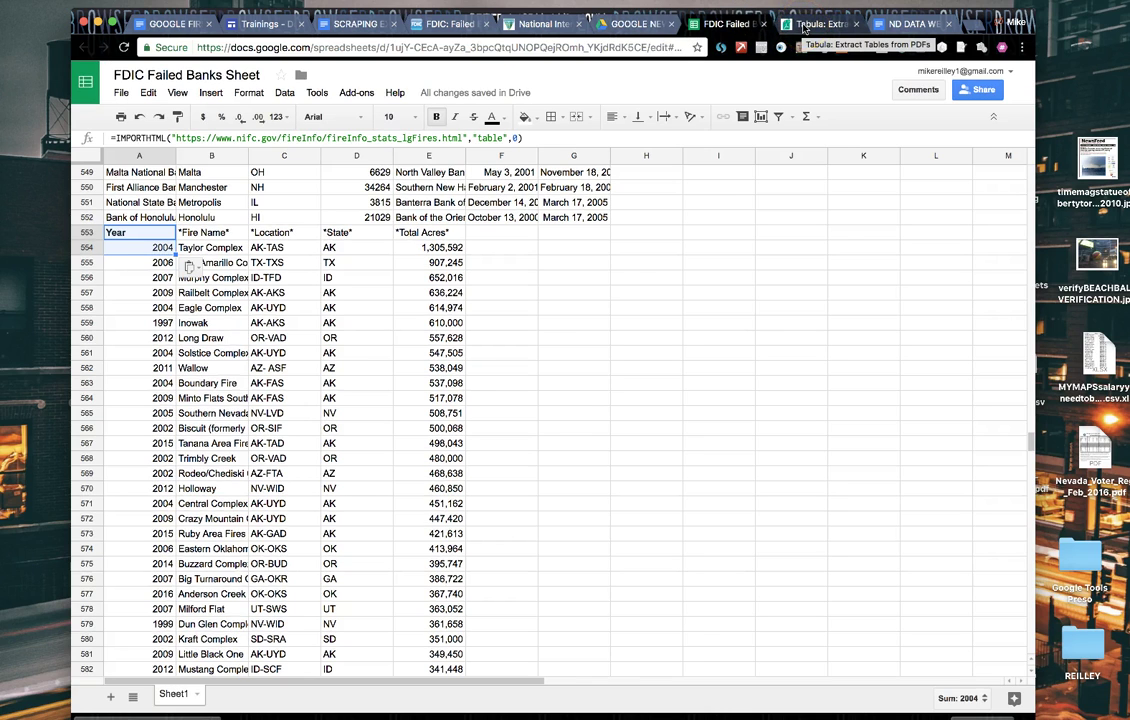
# - Quit the WarMain application so the local Tabula app opens in the browser
pyautogui.click(806, 30)
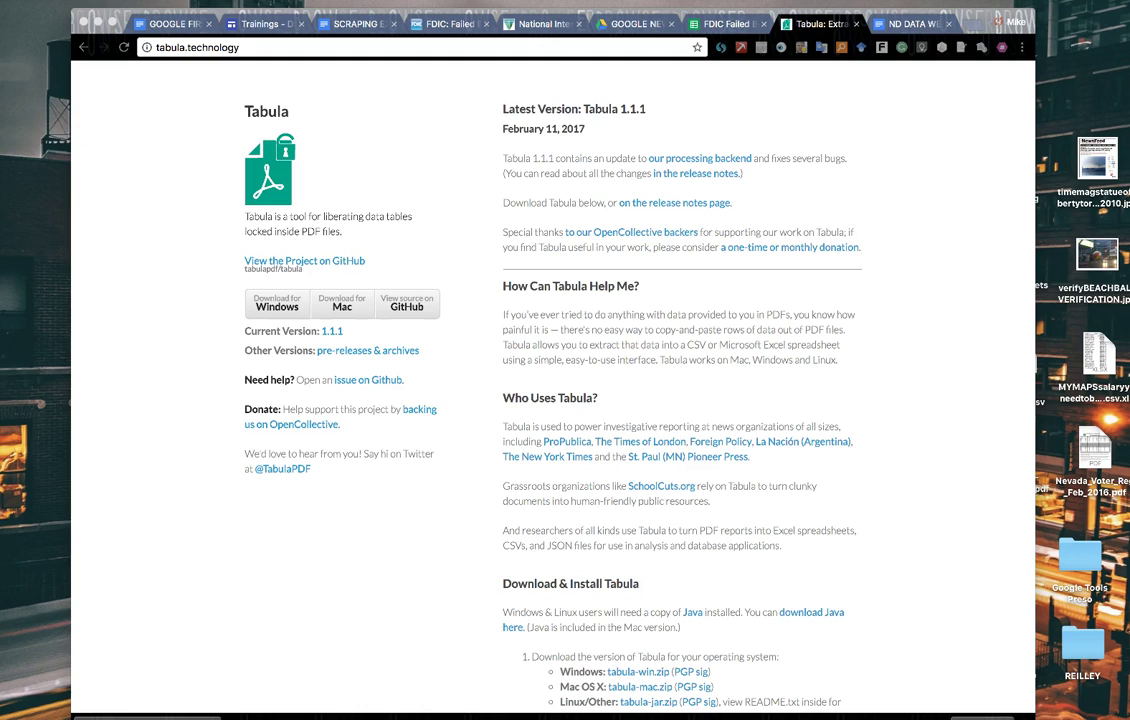
pyautogui.click(20, 1)
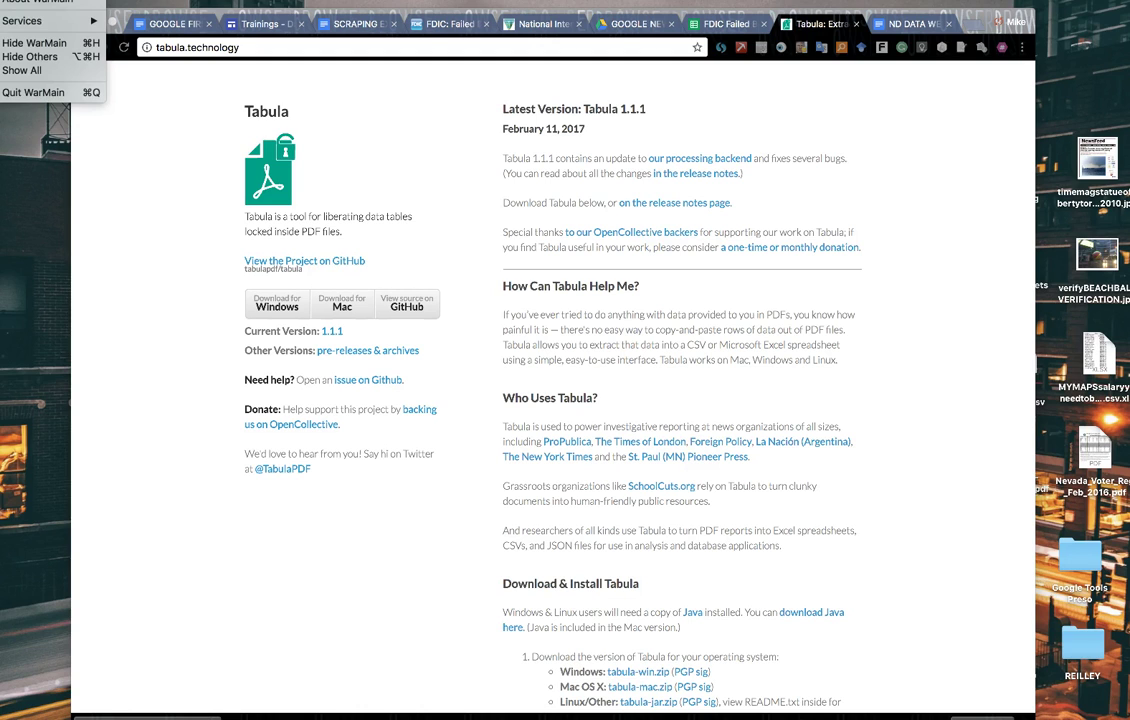
pyautogui.click(22, 93)
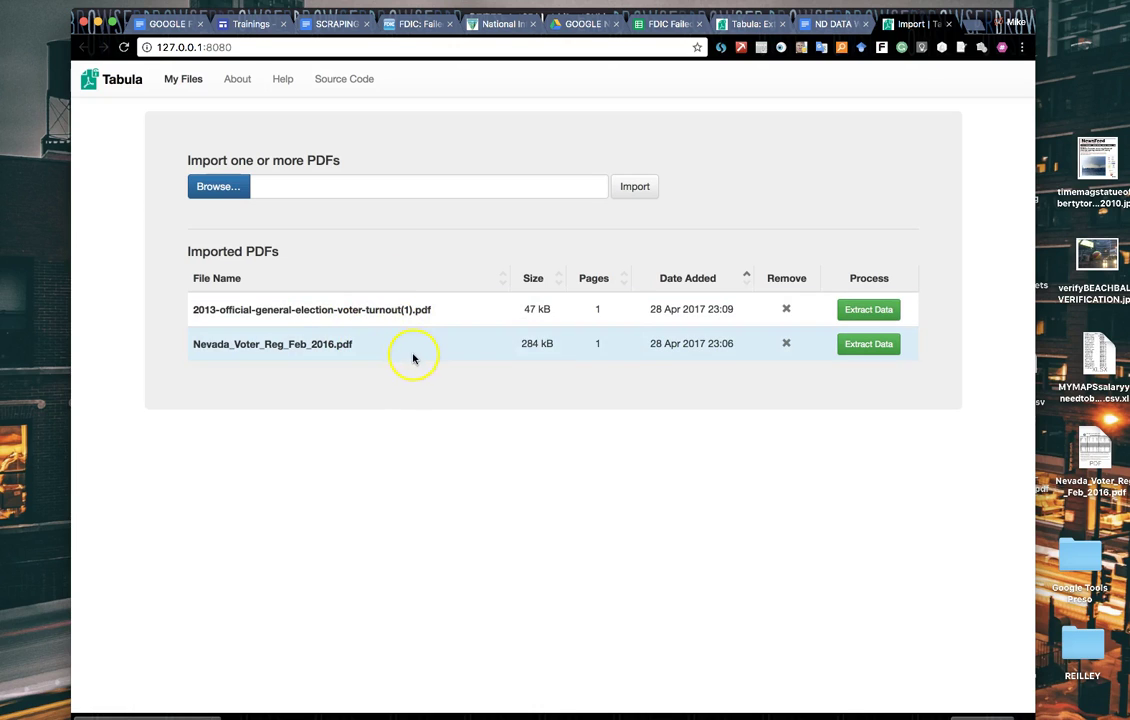
# - Remove both previously imported PDFs: the 2013 voter-turnout and Nevada voter registration files
pyautogui.click(787, 312)
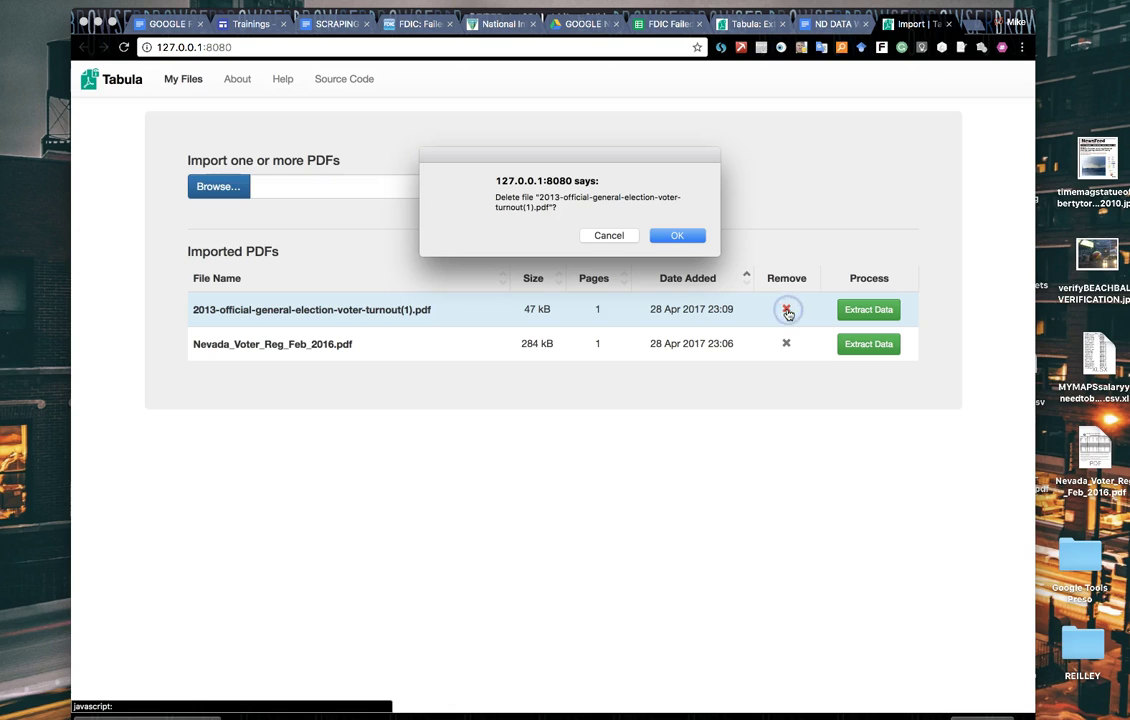
pyautogui.click(684, 232)
pyautogui.click(765, 309)
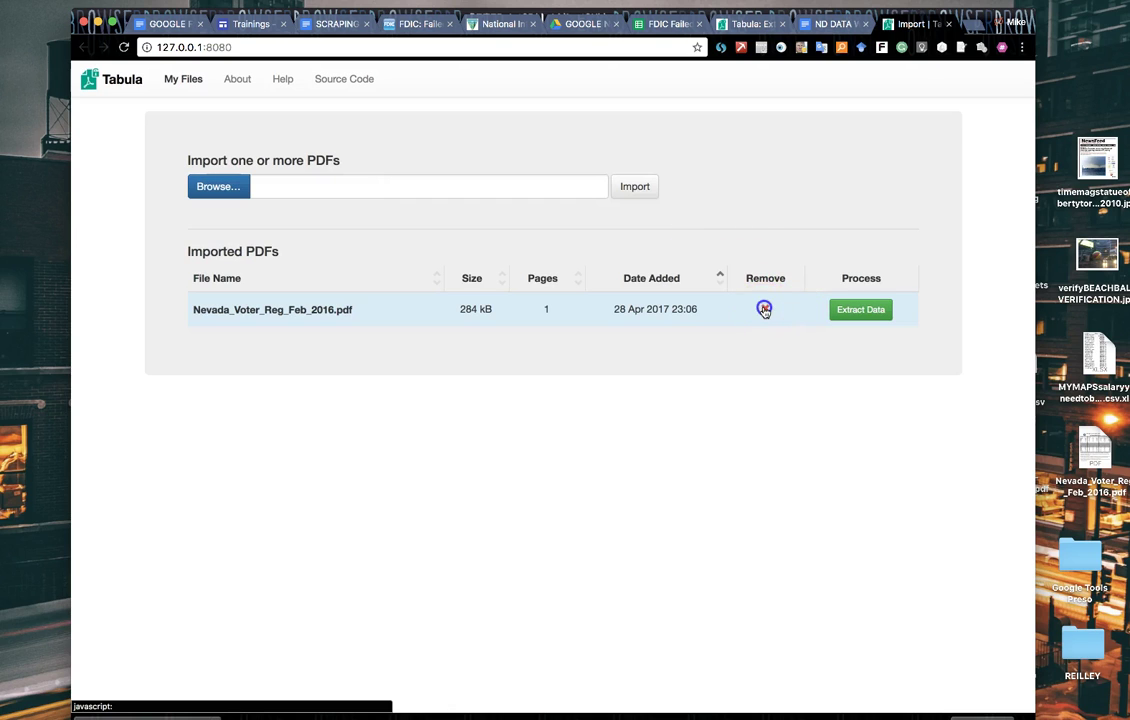
pyautogui.click(694, 244)
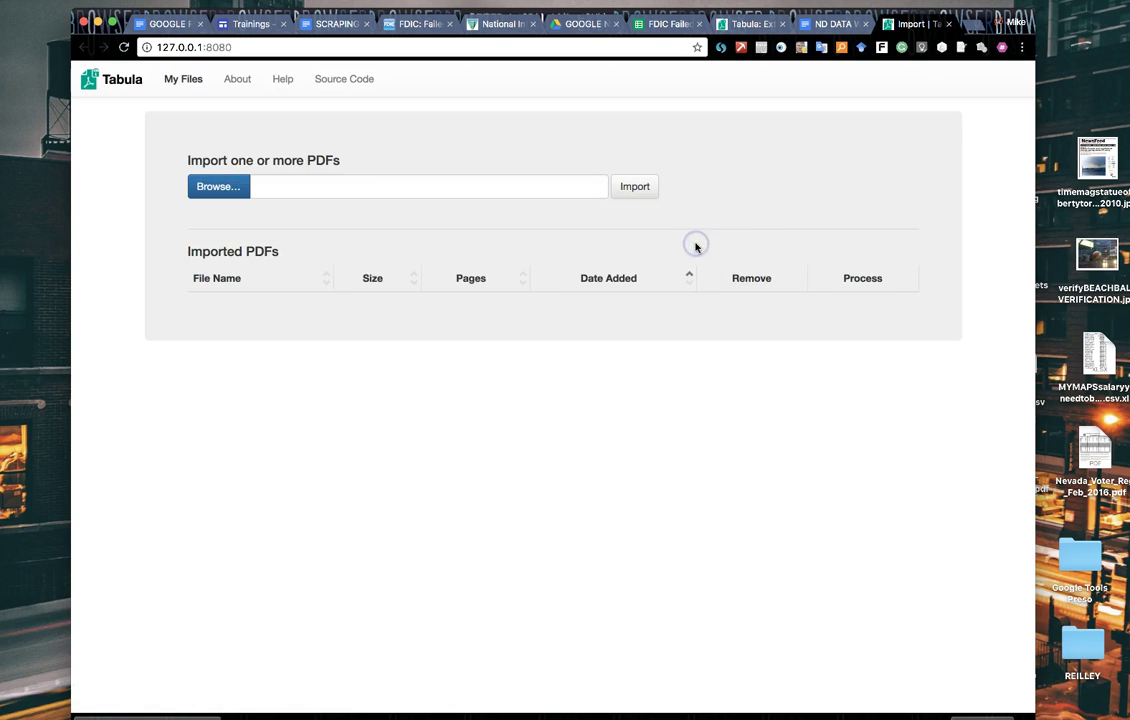
# - Choose 2013-official-general-election-voter-turnout(1).pdf as the file to import
pyautogui.click(225, 189)
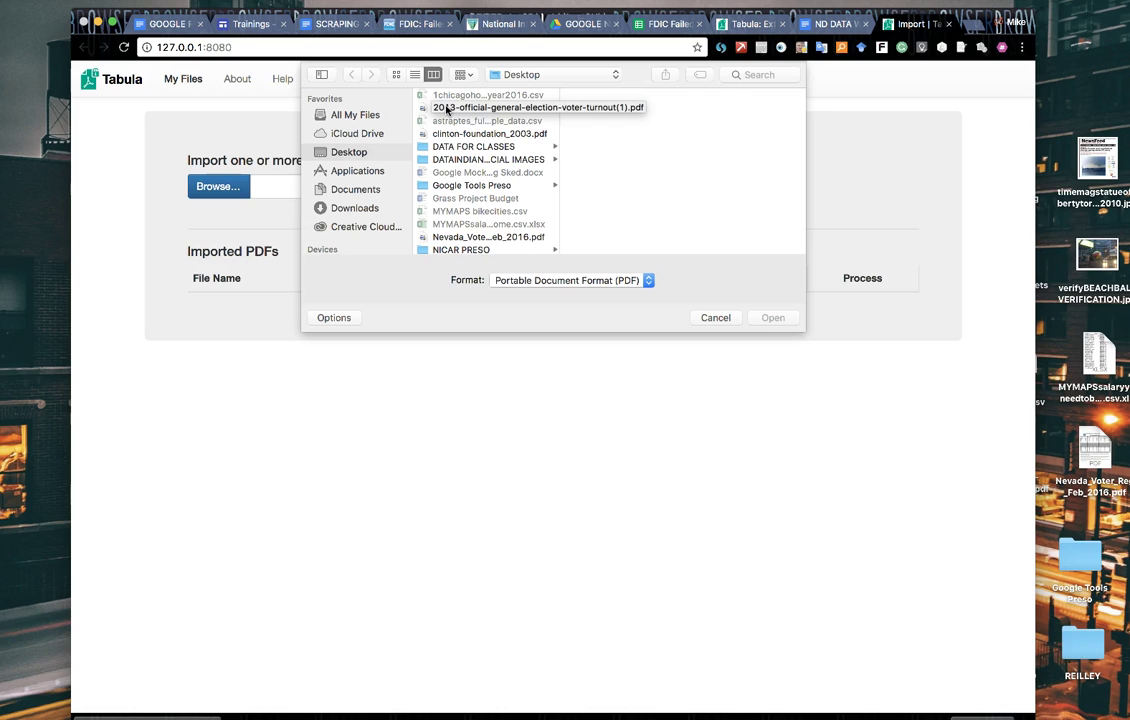
pyautogui.click(446, 108)
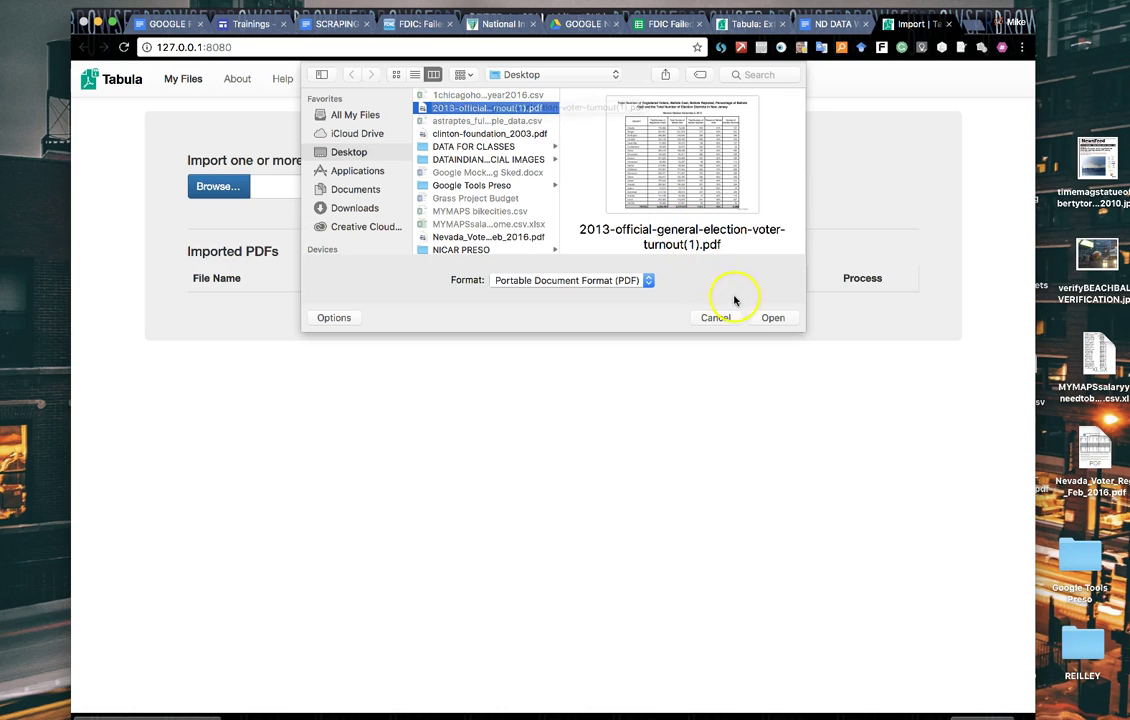
pyautogui.click(772, 318)
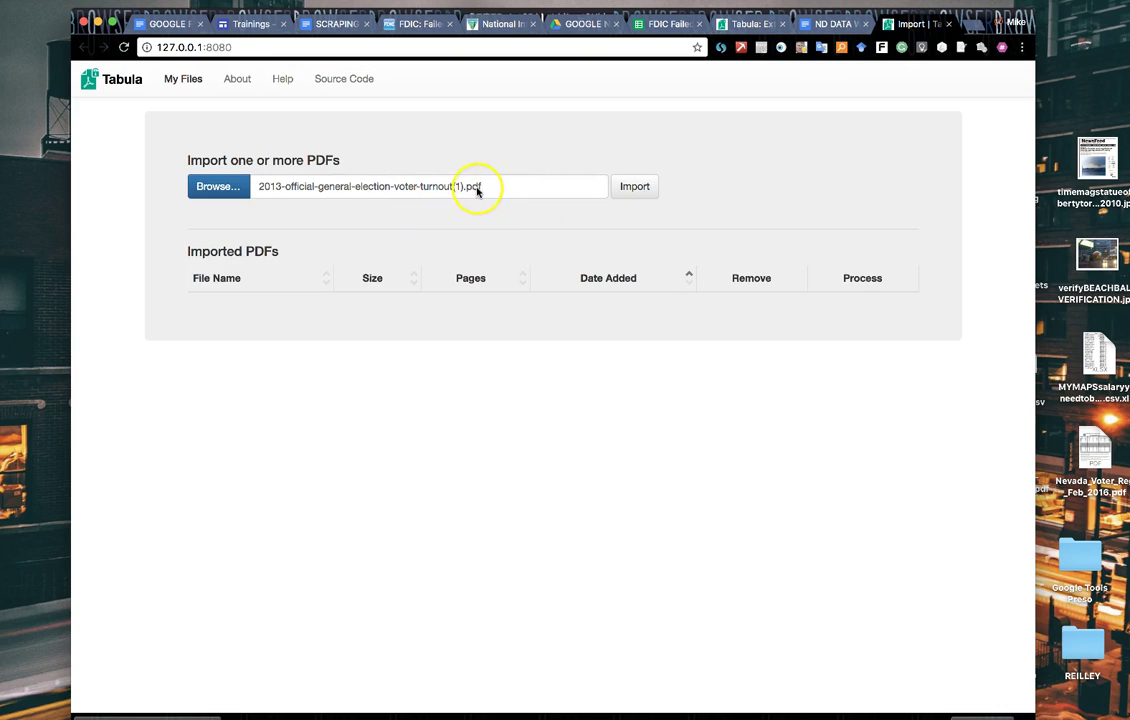
# - Import the 2013 NJ voter-turnout PDF and select the county table from Atlantic to TOTAL
pyautogui.click(636, 191)
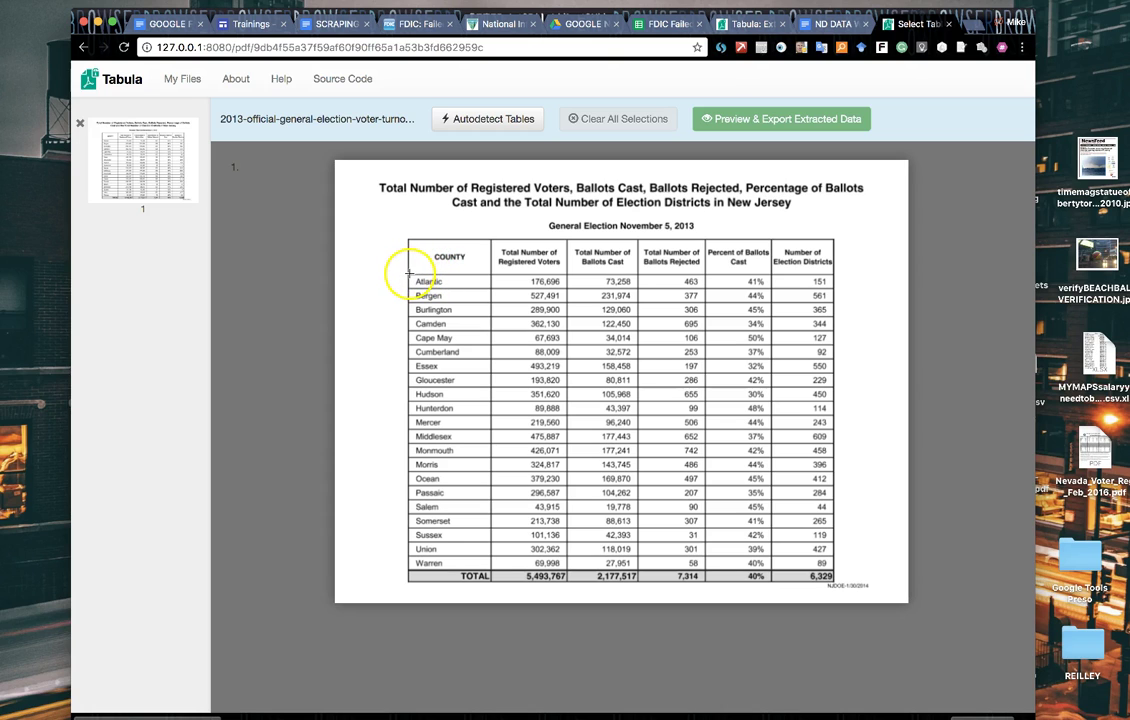
pyautogui.moveTo(408, 272)
pyautogui.mouseDown()
pyautogui.moveTo(650, 498)
pyautogui.moveTo(802, 560)
pyautogui.moveTo(797, 578)
pyautogui.moveTo(830, 581)
pyautogui.mouseUp()
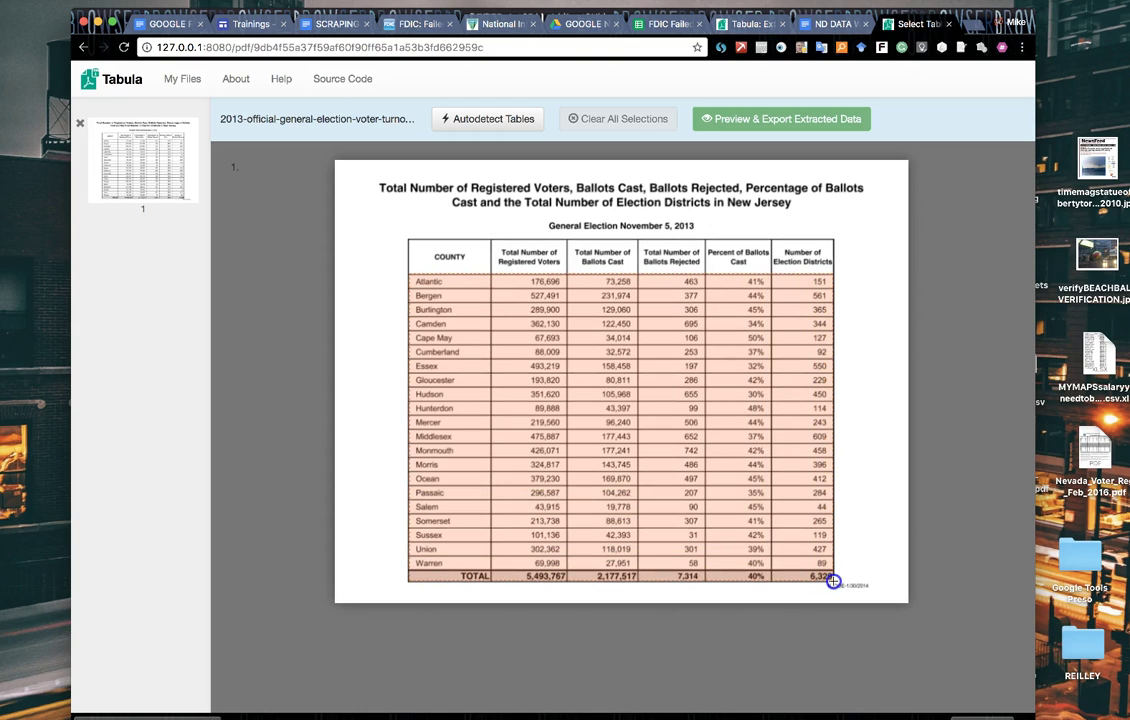
pyautogui.moveTo(833, 581); pyautogui.dragTo(831, 578)
pyautogui.click(470, 123)
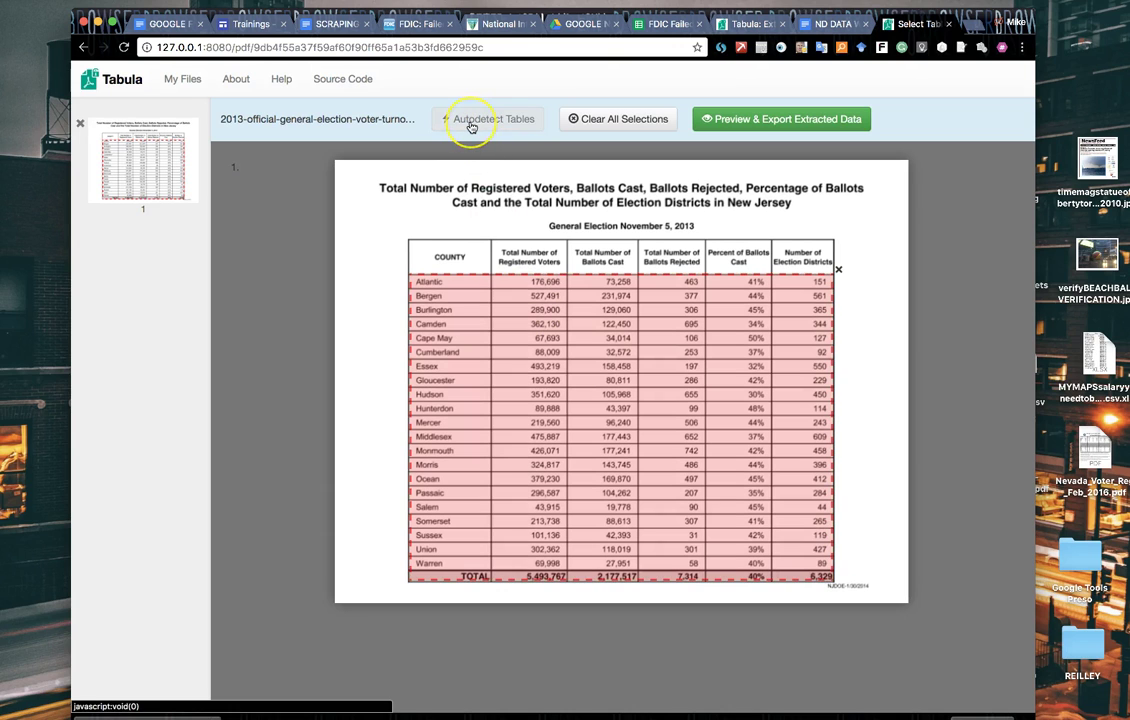
# - Export the previewed county table as a CSV, move it to the desktop and open it in Excel
pyautogui.click(785, 121)
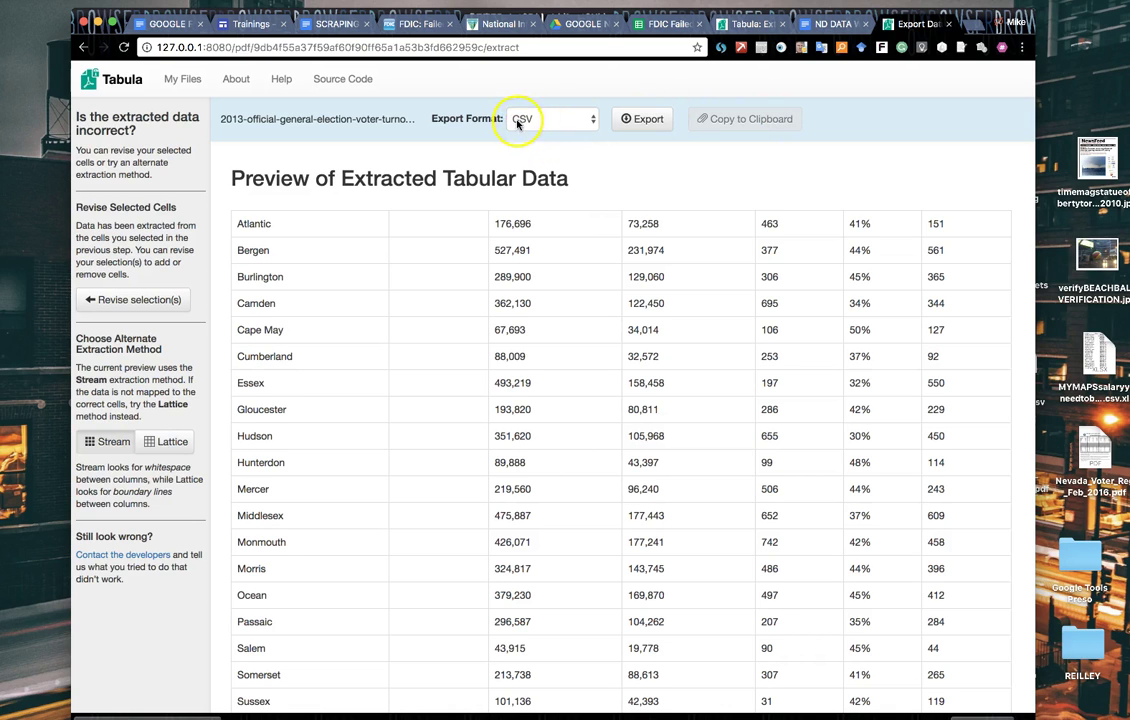
pyautogui.click(646, 121)
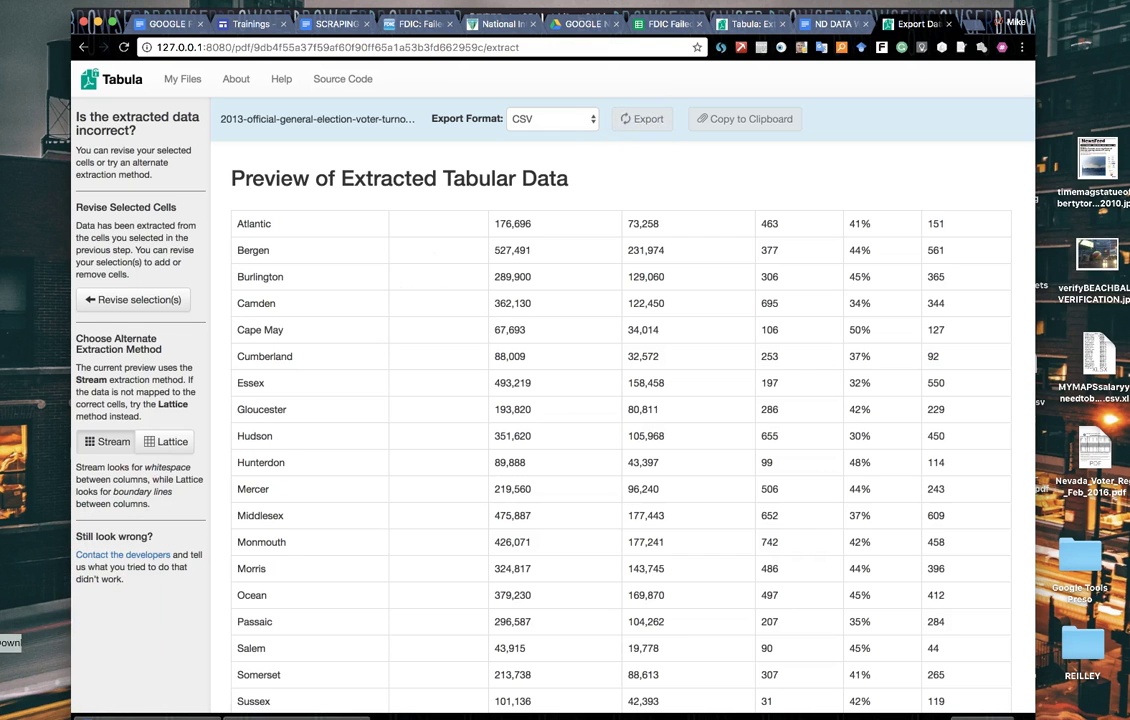
pyautogui.click(12, 640)
pyautogui.moveTo(45, 172); pyautogui.dragTo(86, 183)
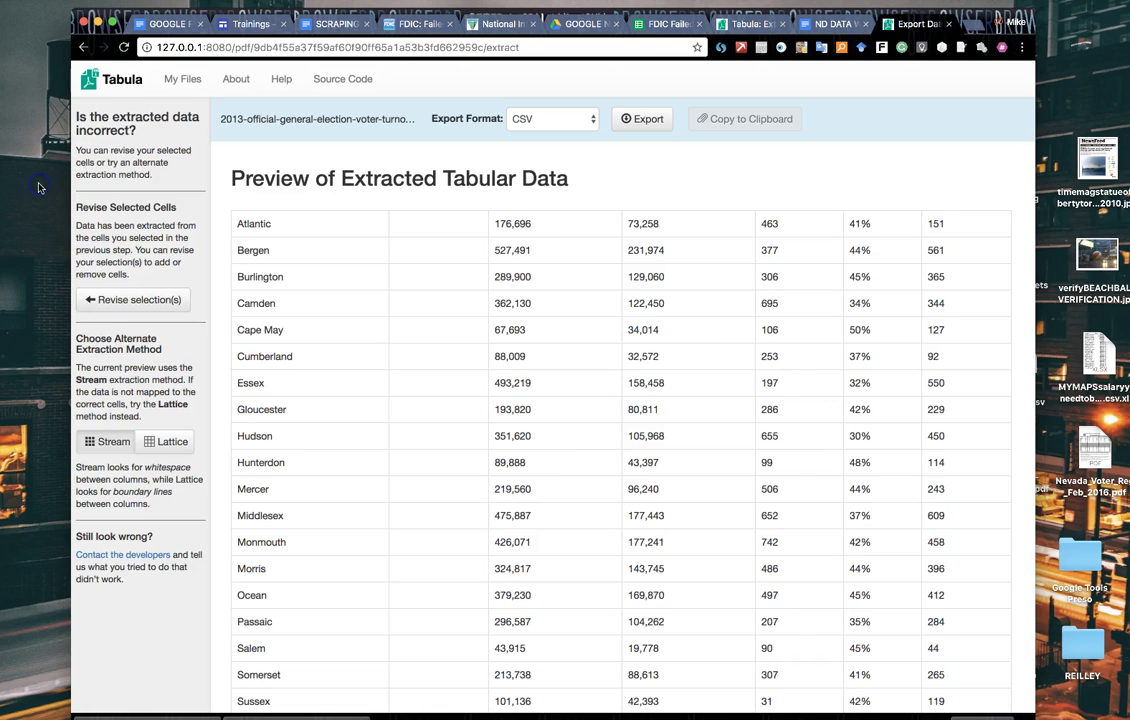
pyautogui.moveTo(125, 17); pyautogui.dragTo(241, 29)
pyautogui.doubleClick(100, 55)
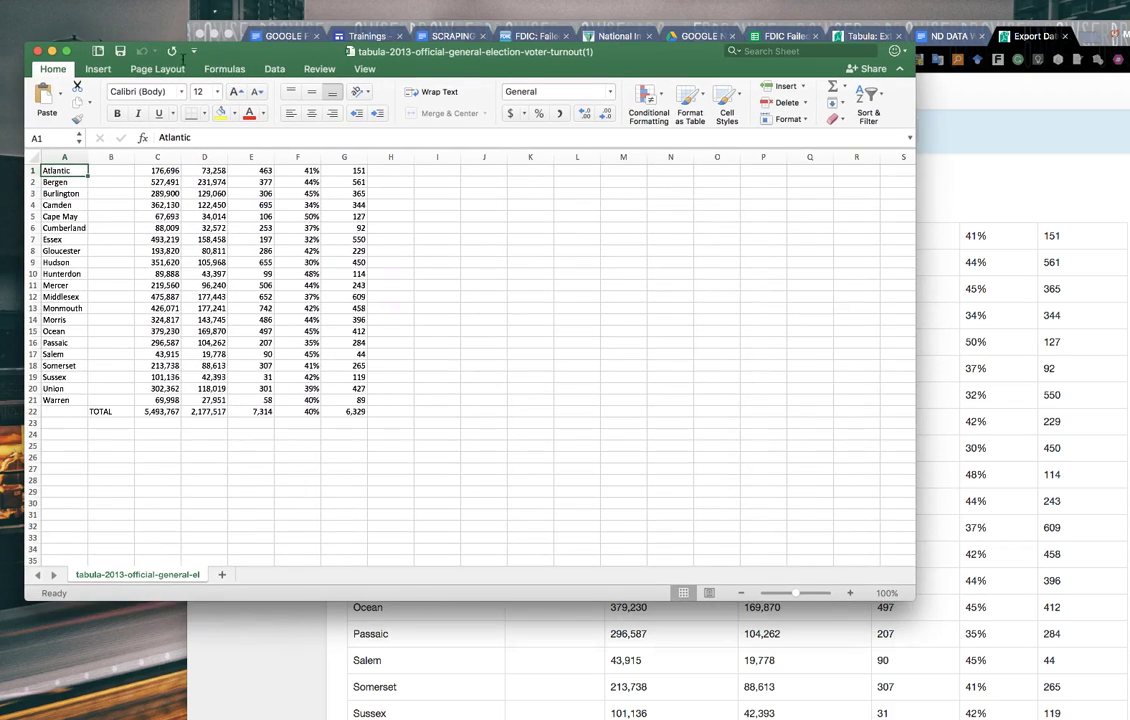
# - Close the Excel CSV window and return to Tabula's My Files list in the browser
pyautogui.click(50, 50)
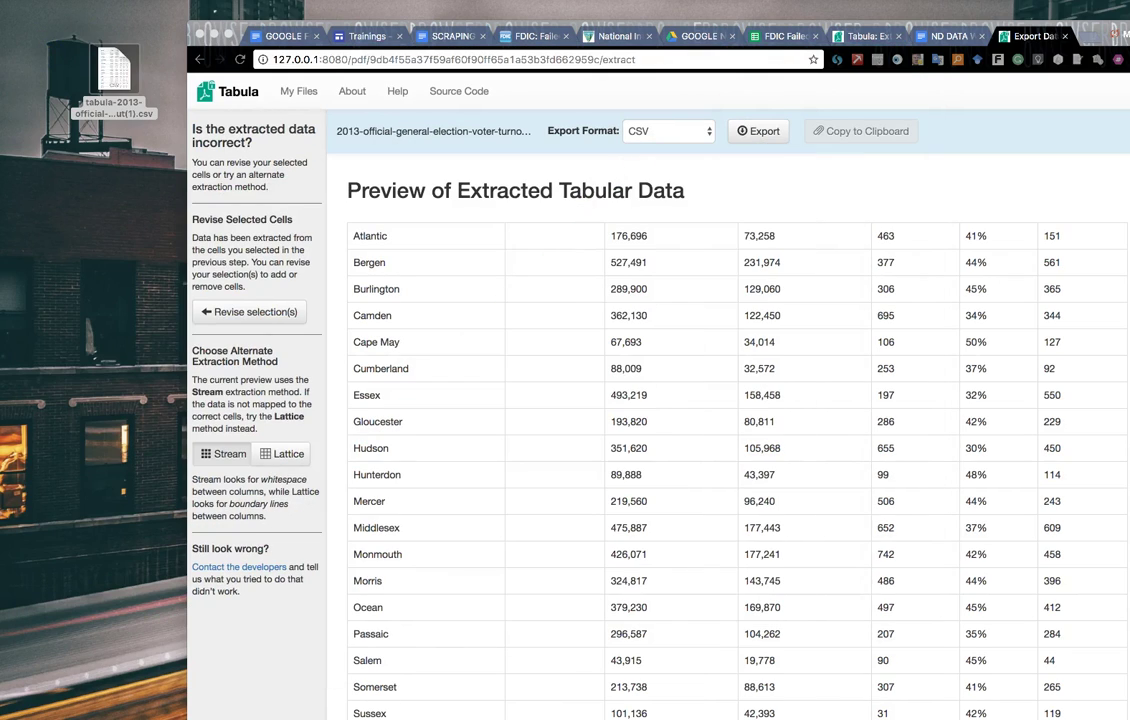
pyautogui.moveTo(574, 22); pyautogui.dragTo(441, 14)
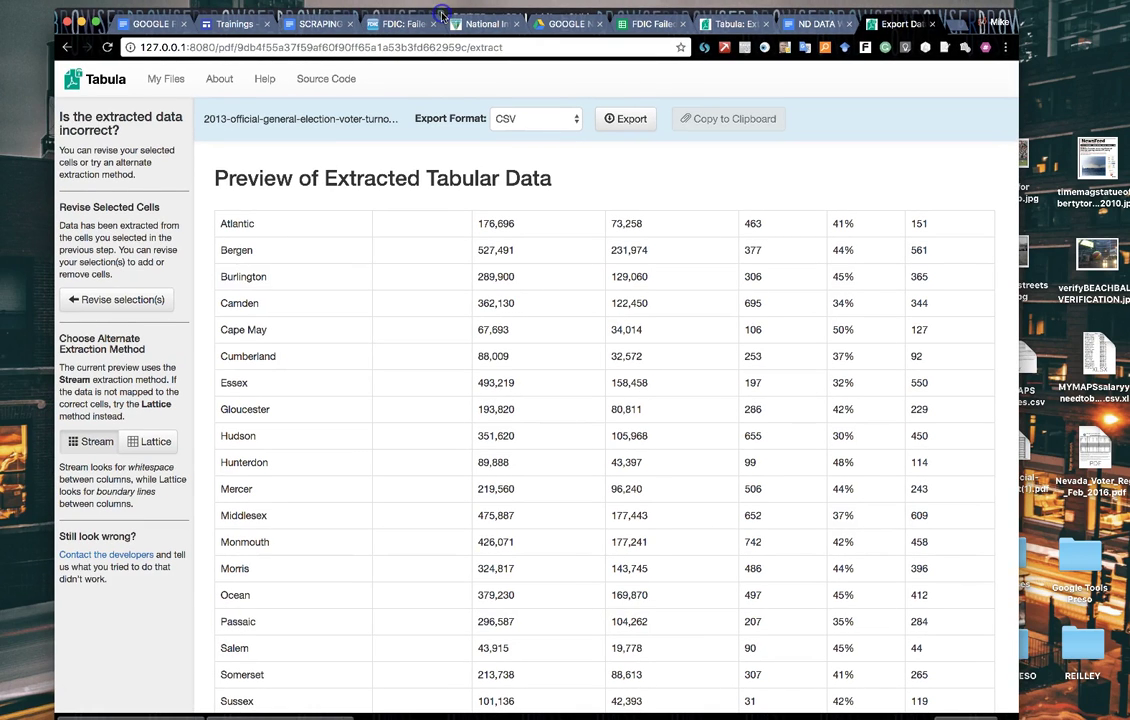
pyautogui.click(166, 80)
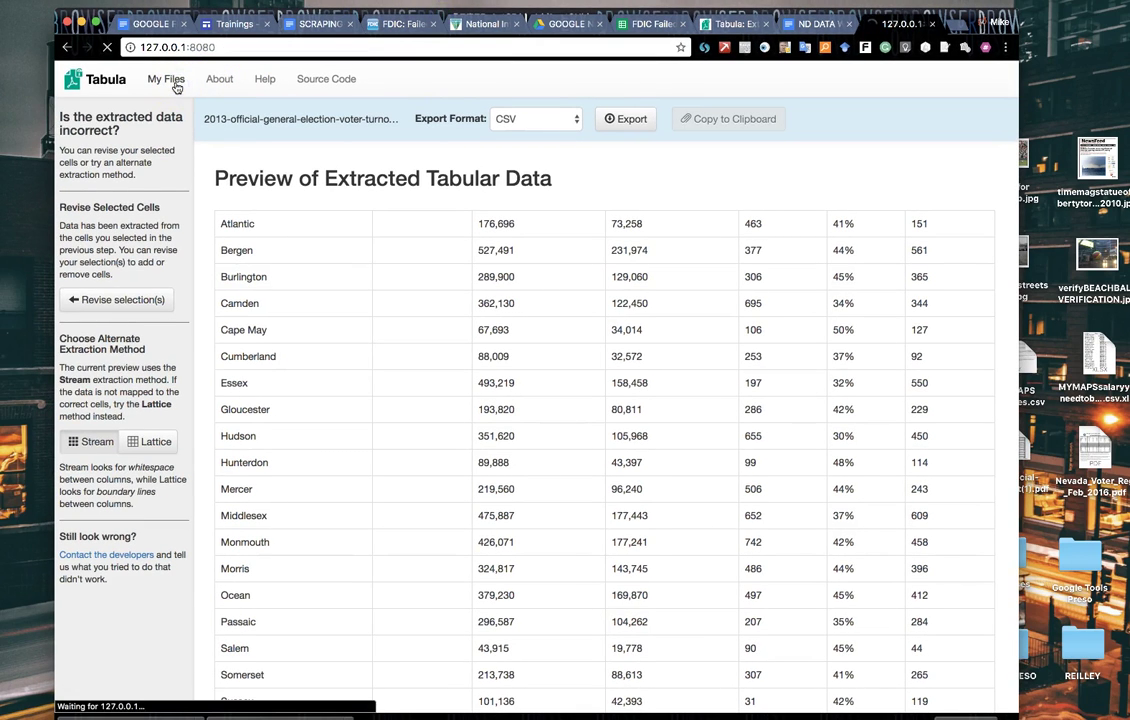